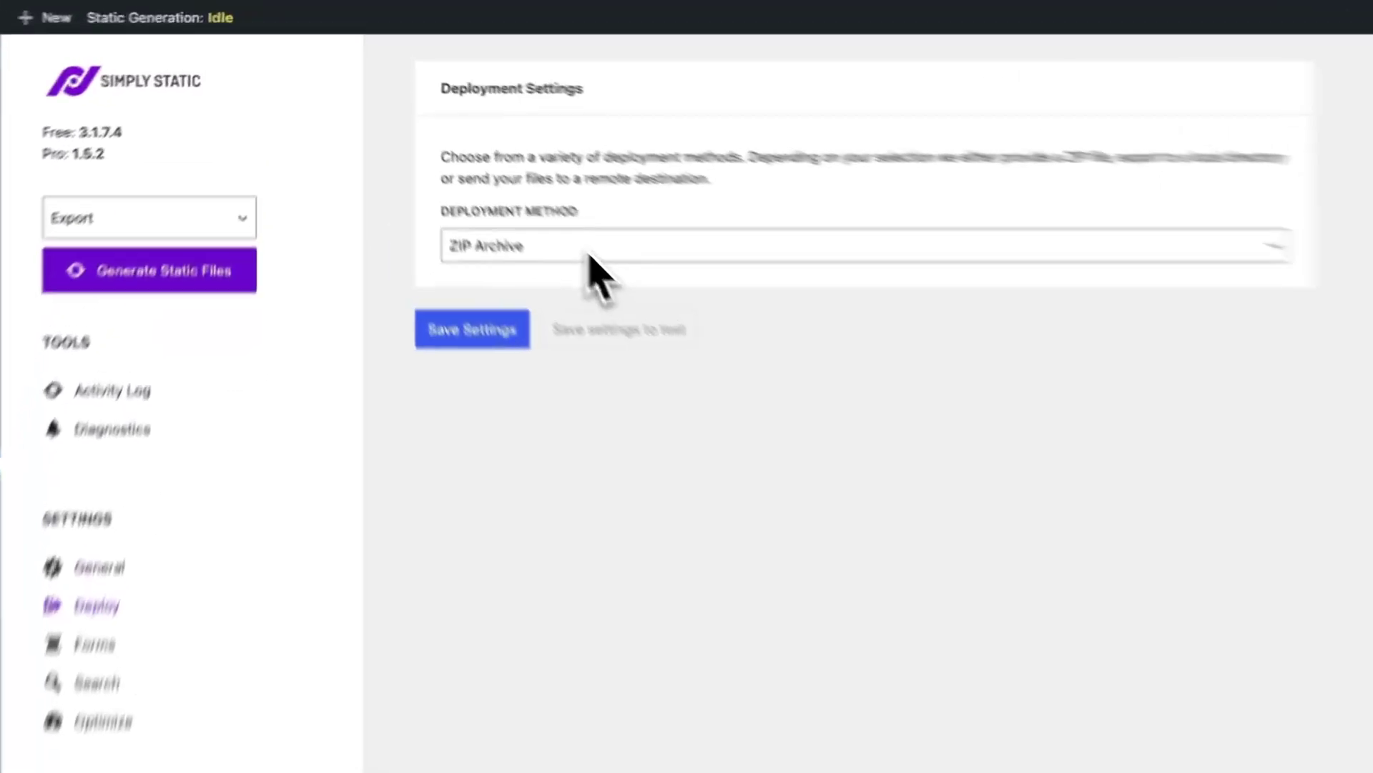
# Step: Set the Simply Static deployment method to AWS S3
pyautogui.click(474, 154)
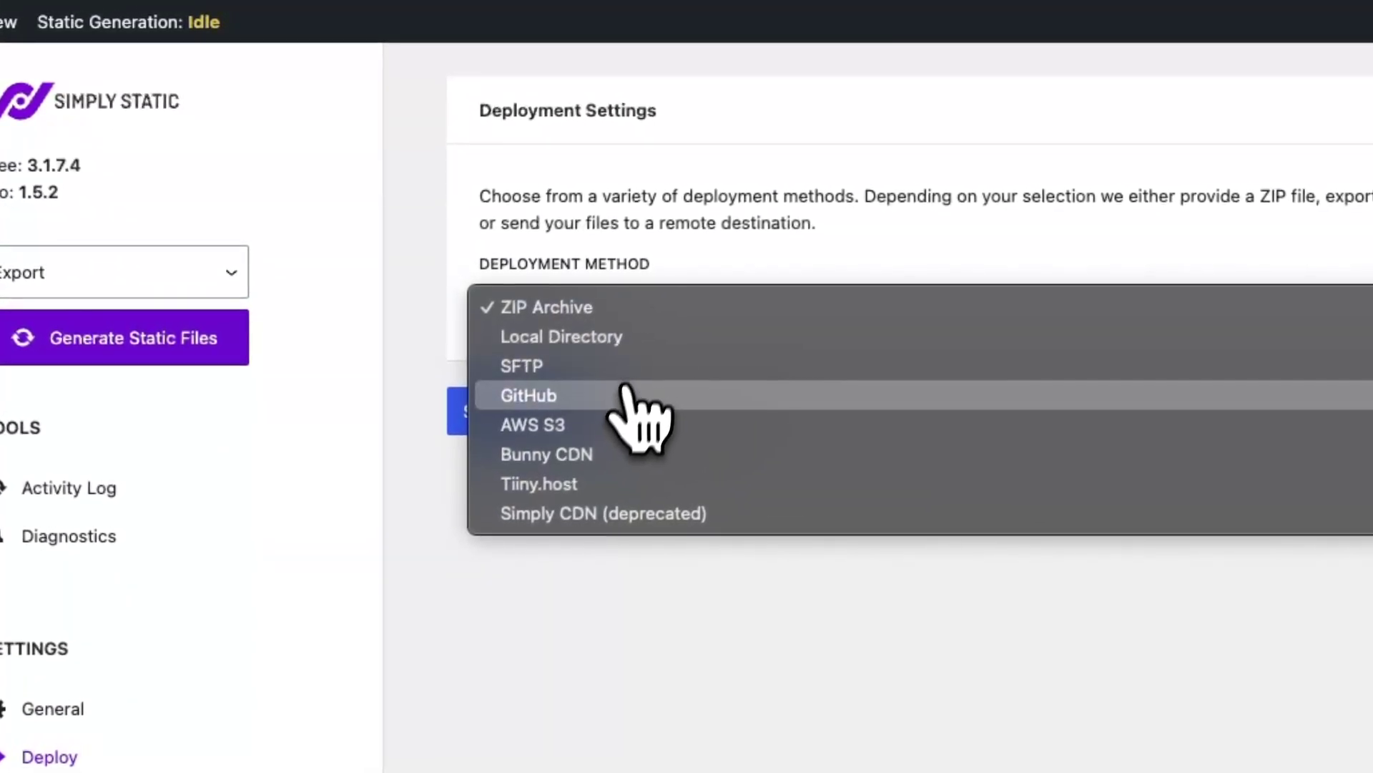
pyautogui.press('Escape')
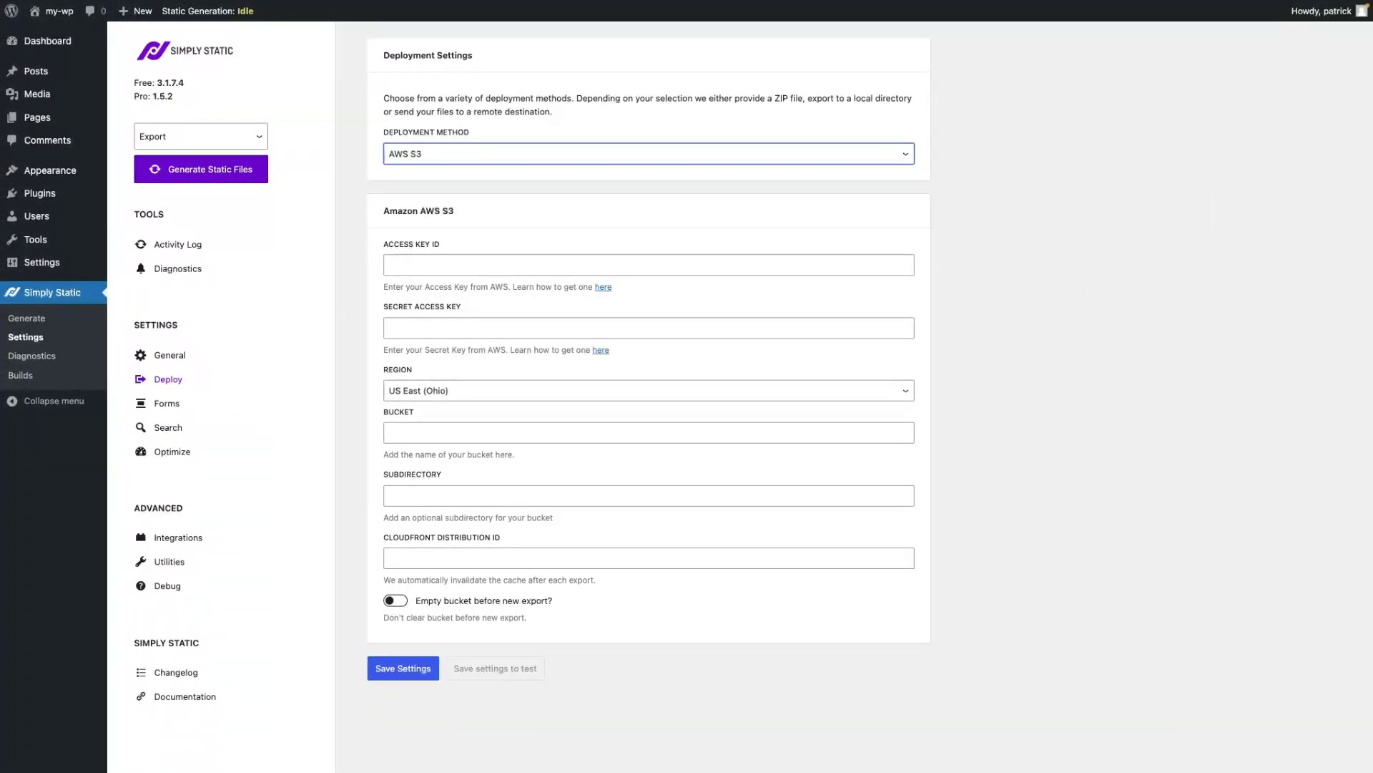
# Step: Switch to the AWS console, find the S3 service and open its form for creating a new bucket
pyautogui.hotkey('alt', 'Tab')
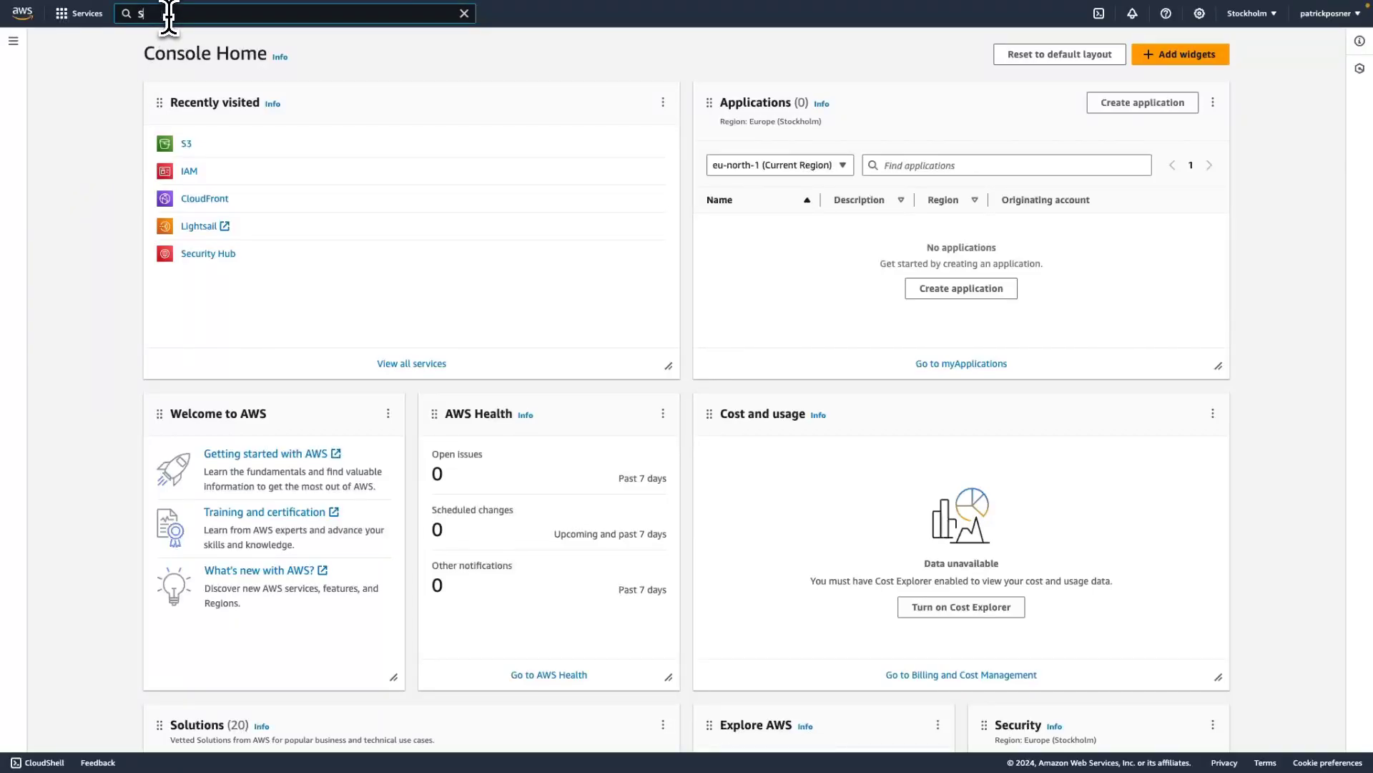
pyautogui.write('3')
pyautogui.press('Return')
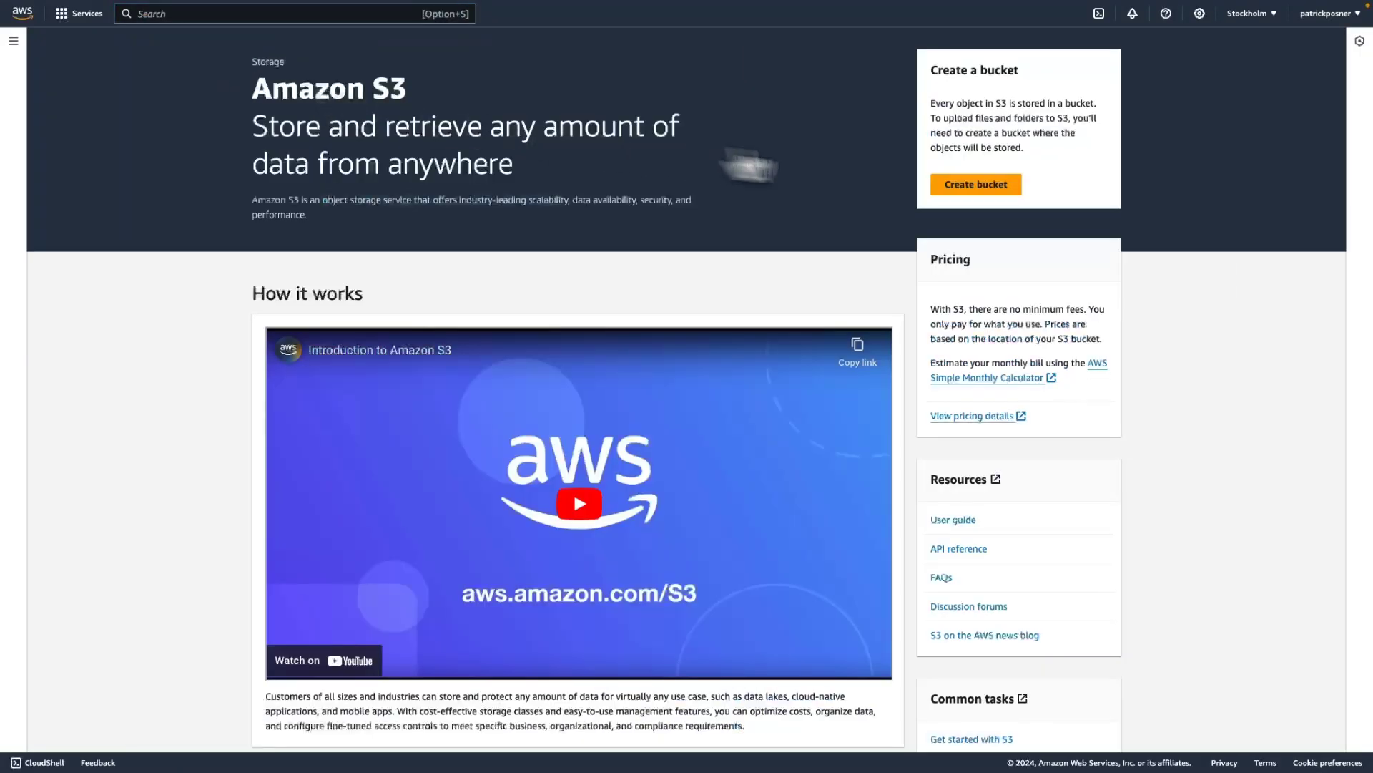
pyautogui.click(961, 188)
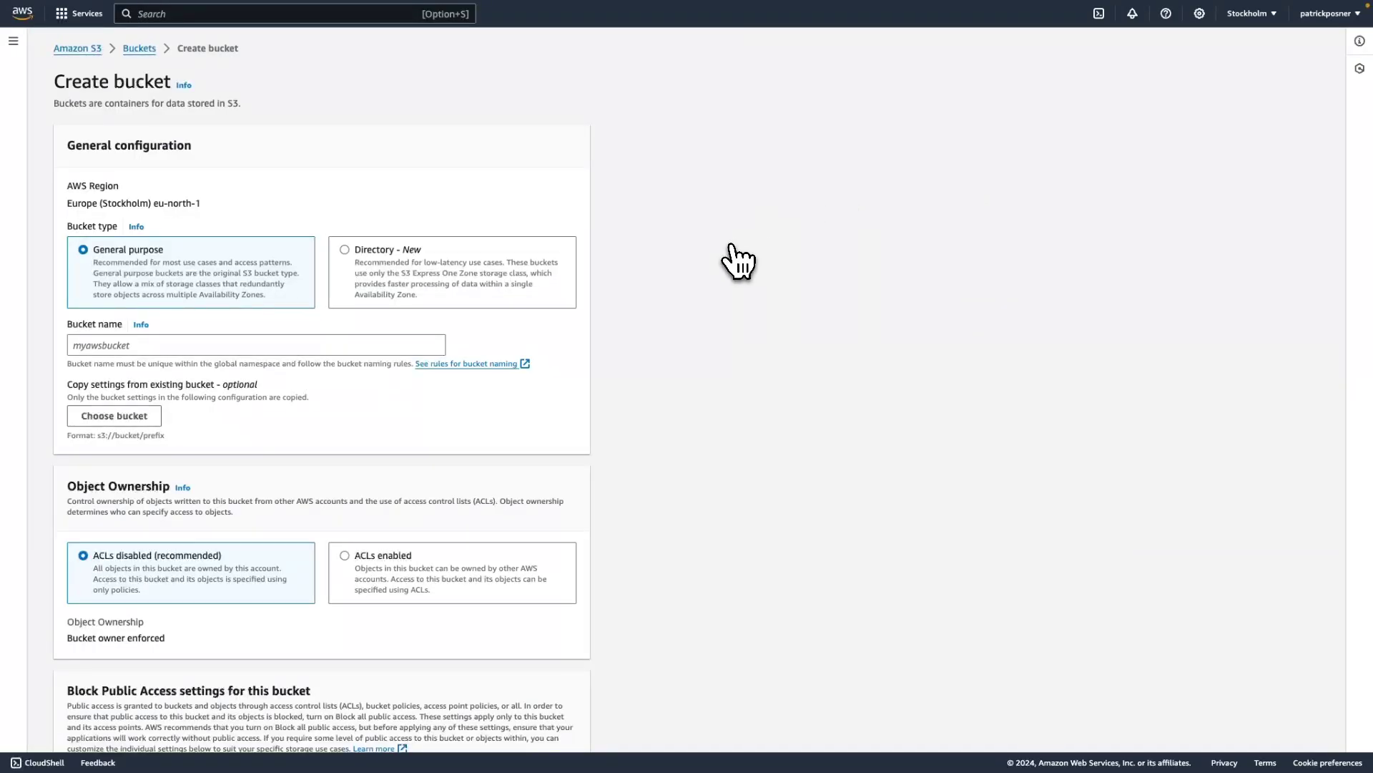
# Step: Name the new general purpose bucket mywpstatic
pyautogui.scroll(-1, 687, 290)
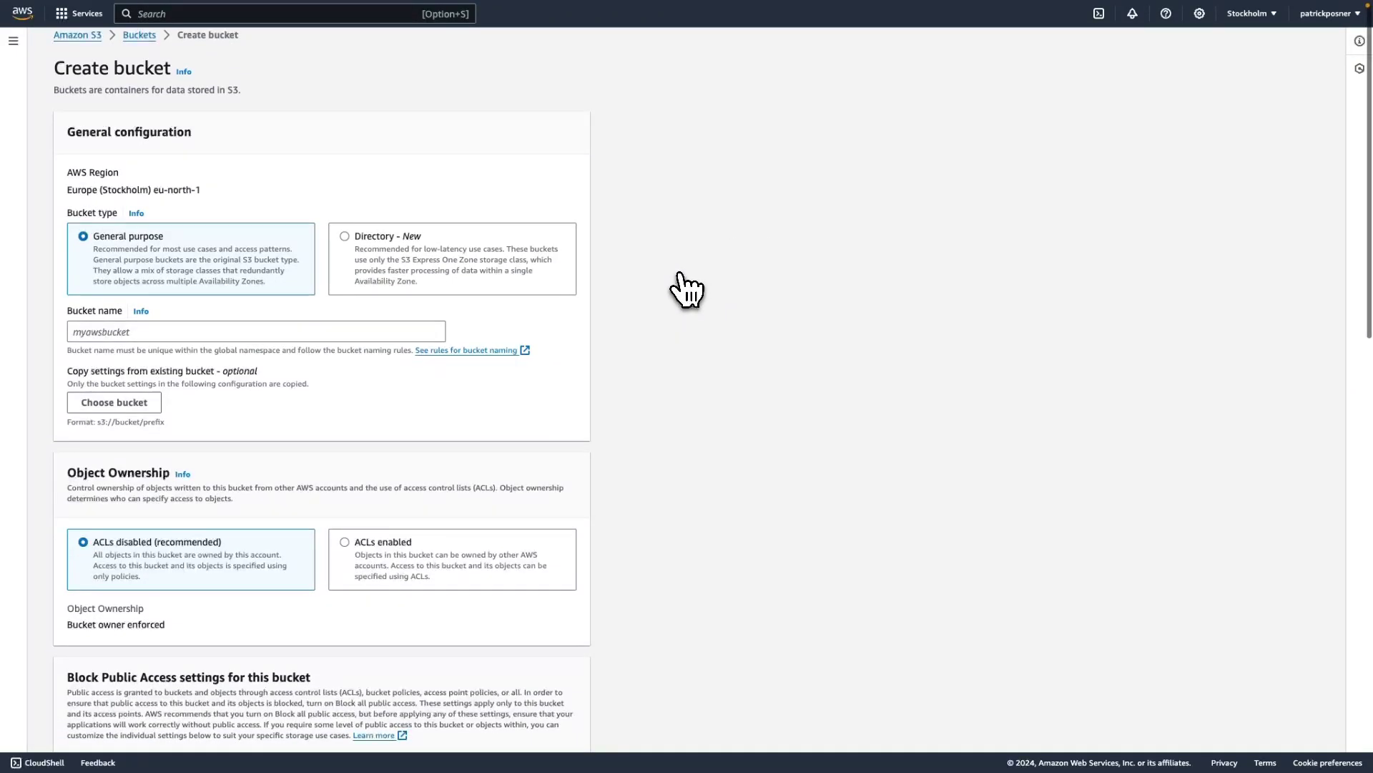
pyautogui.scroll(-1, 306, 182)
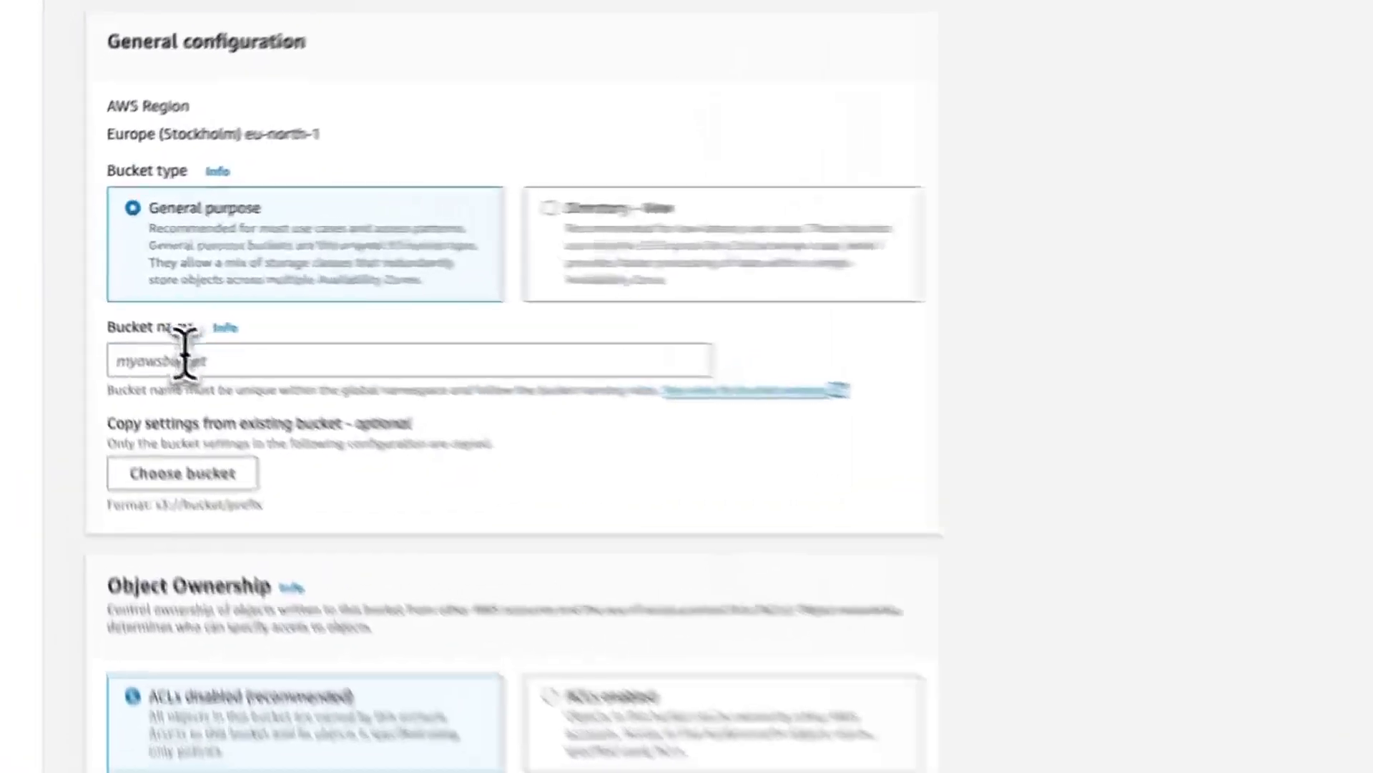
pyautogui.click(193, 309)
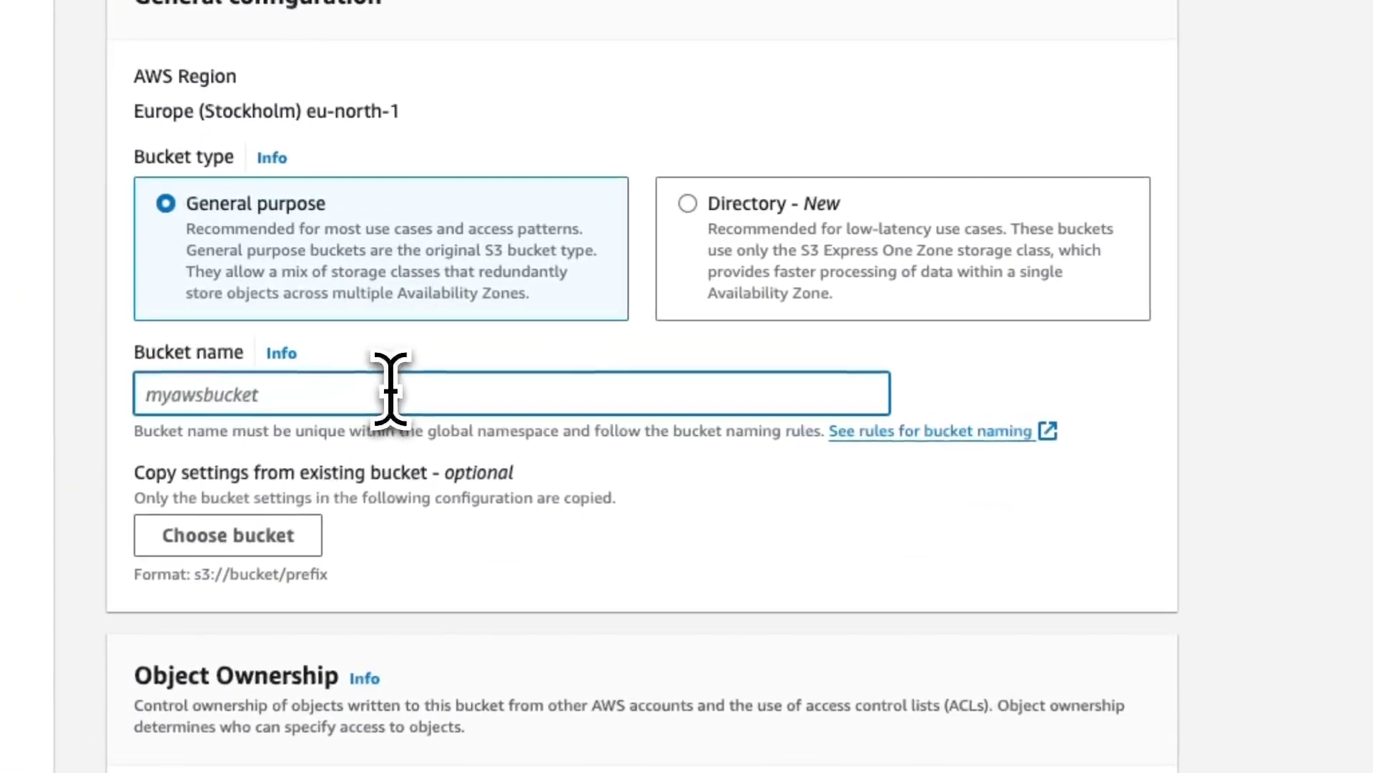
pyautogui.write('mywps')
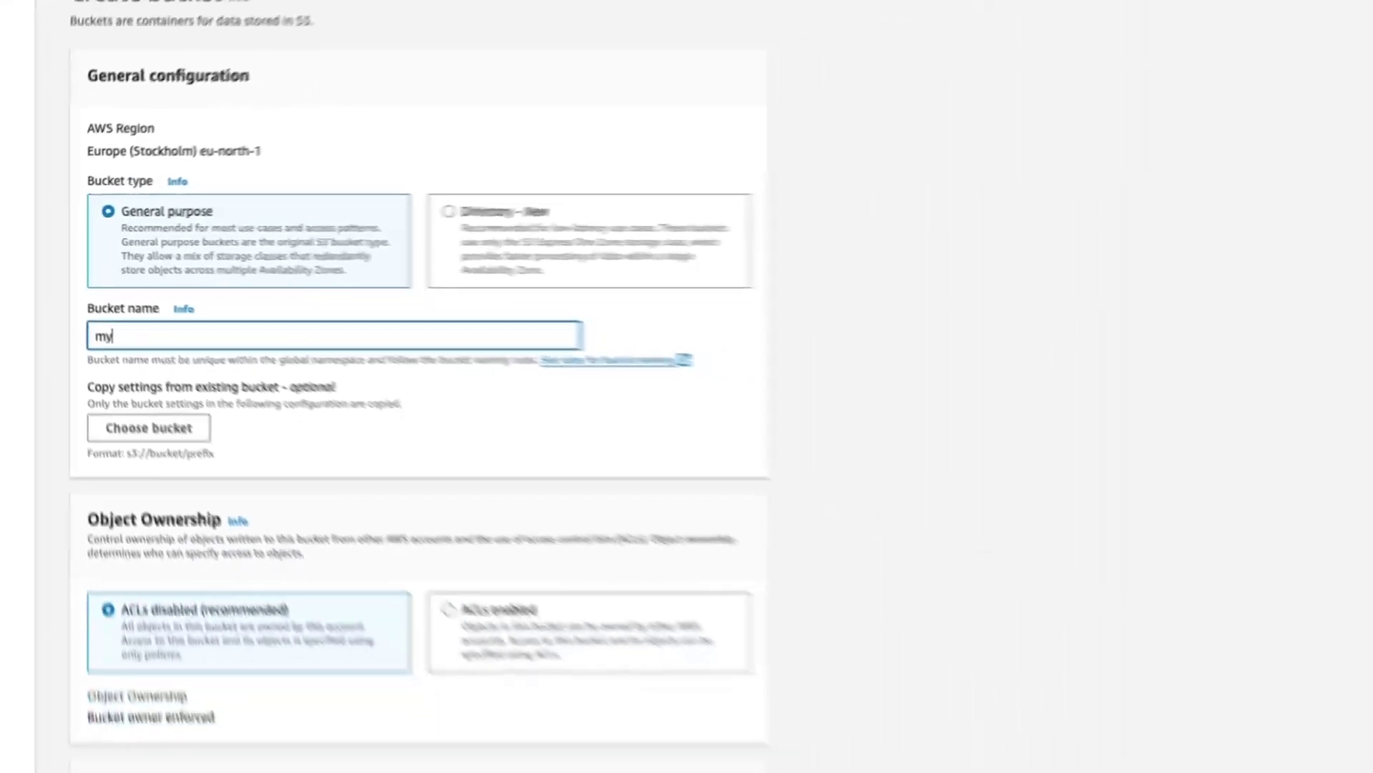
pyautogui.write('tatic')
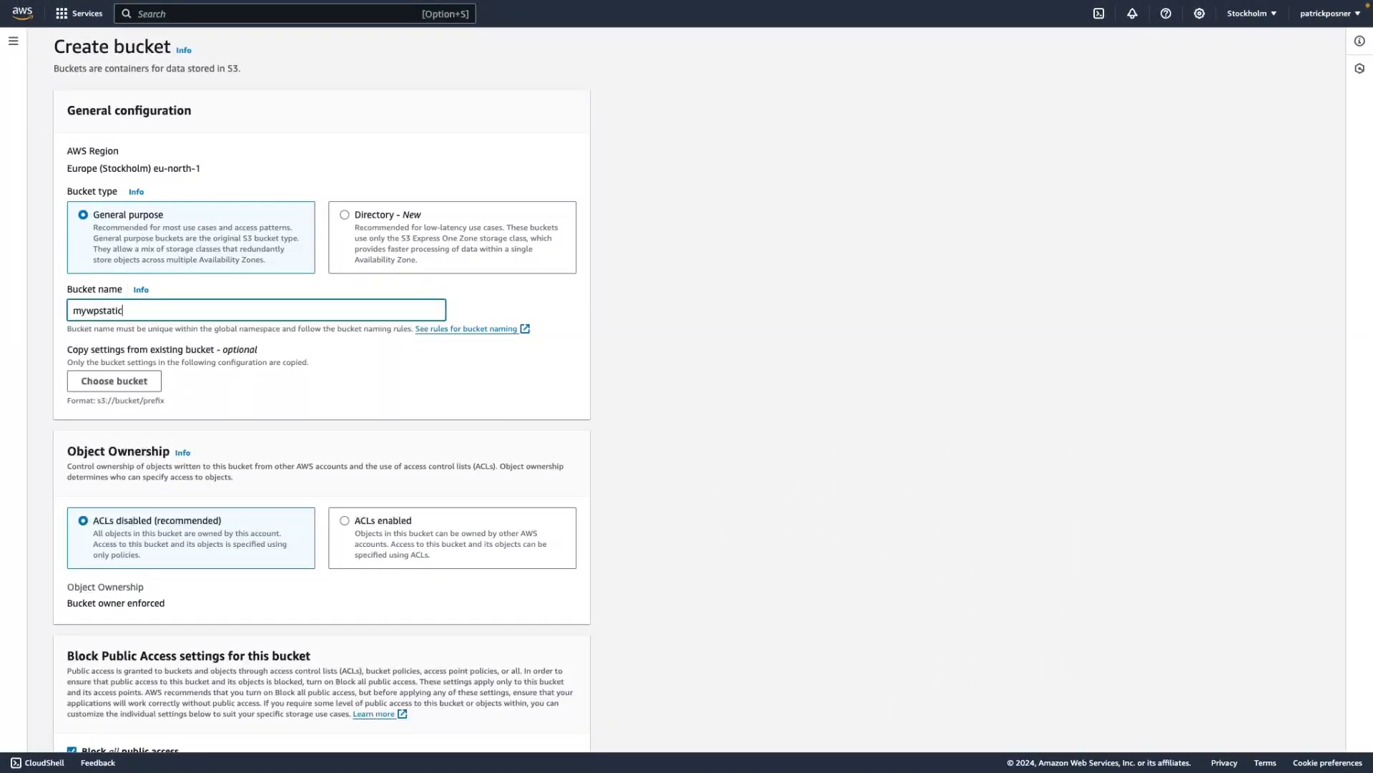
# Step: Turn off blocking of all public access for the bucket and acknowledge that its objects might become public
pyautogui.scroll(-3, 228, 311)
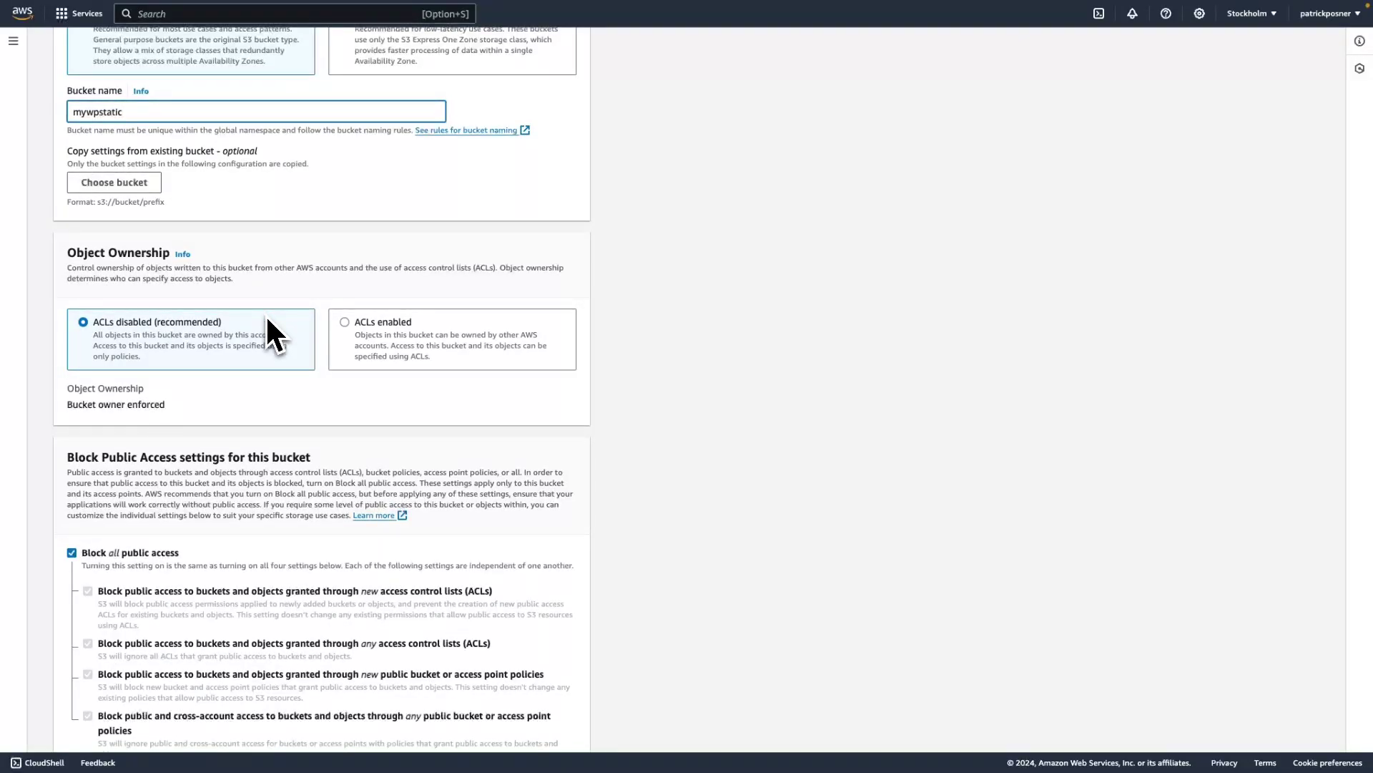
pyautogui.scroll(-1, 313, 334)
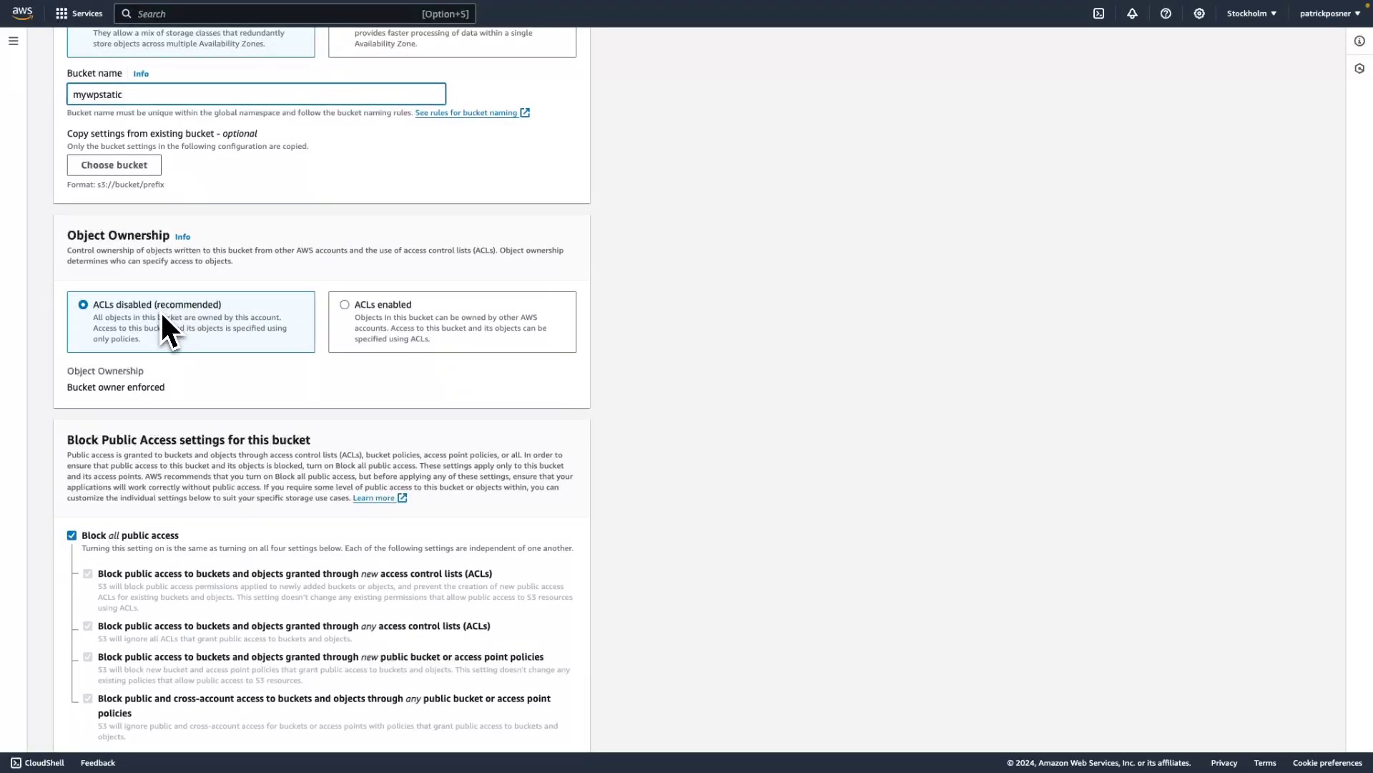
pyautogui.scroll(-2, 193, 322)
pyautogui.scroll(-5, 201, 326)
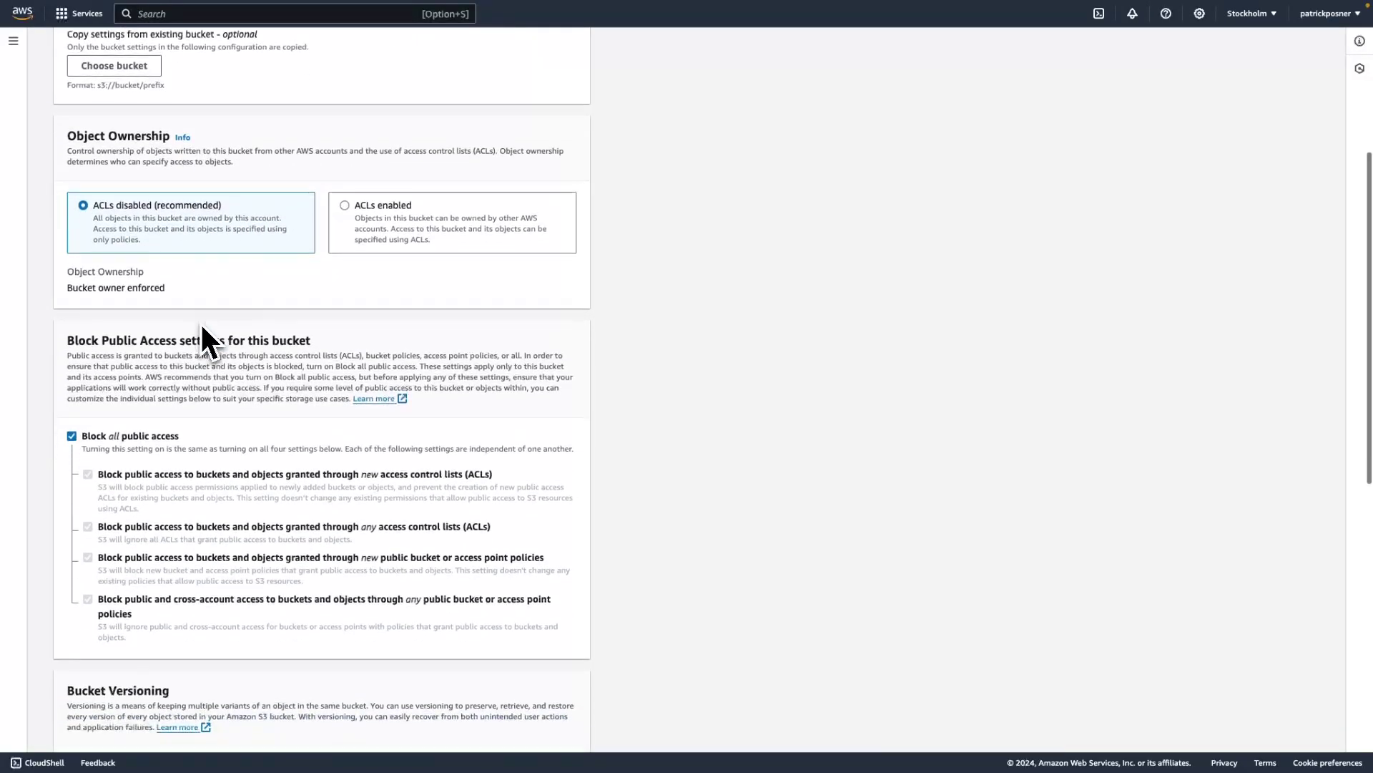
pyautogui.scroll(-2, 201, 327)
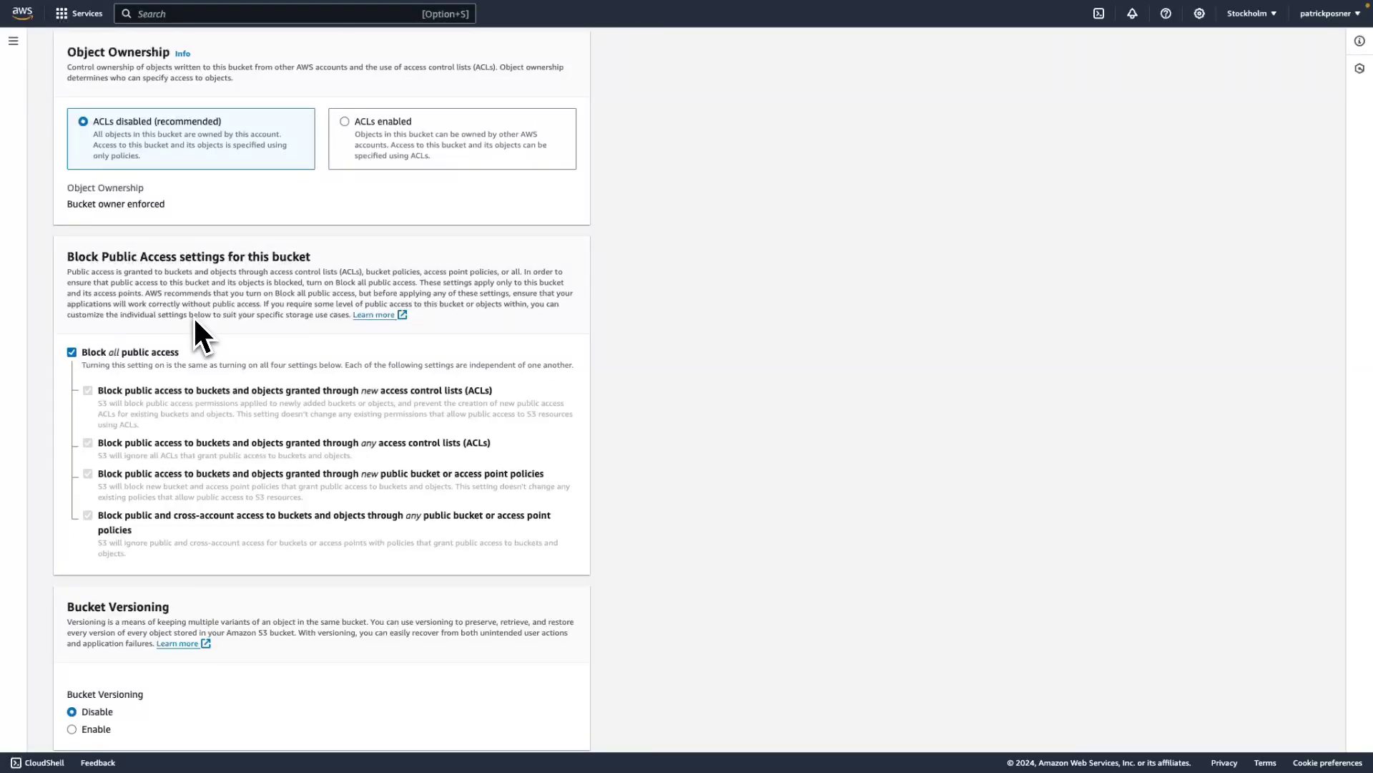
pyautogui.scroll(-1, 194, 320)
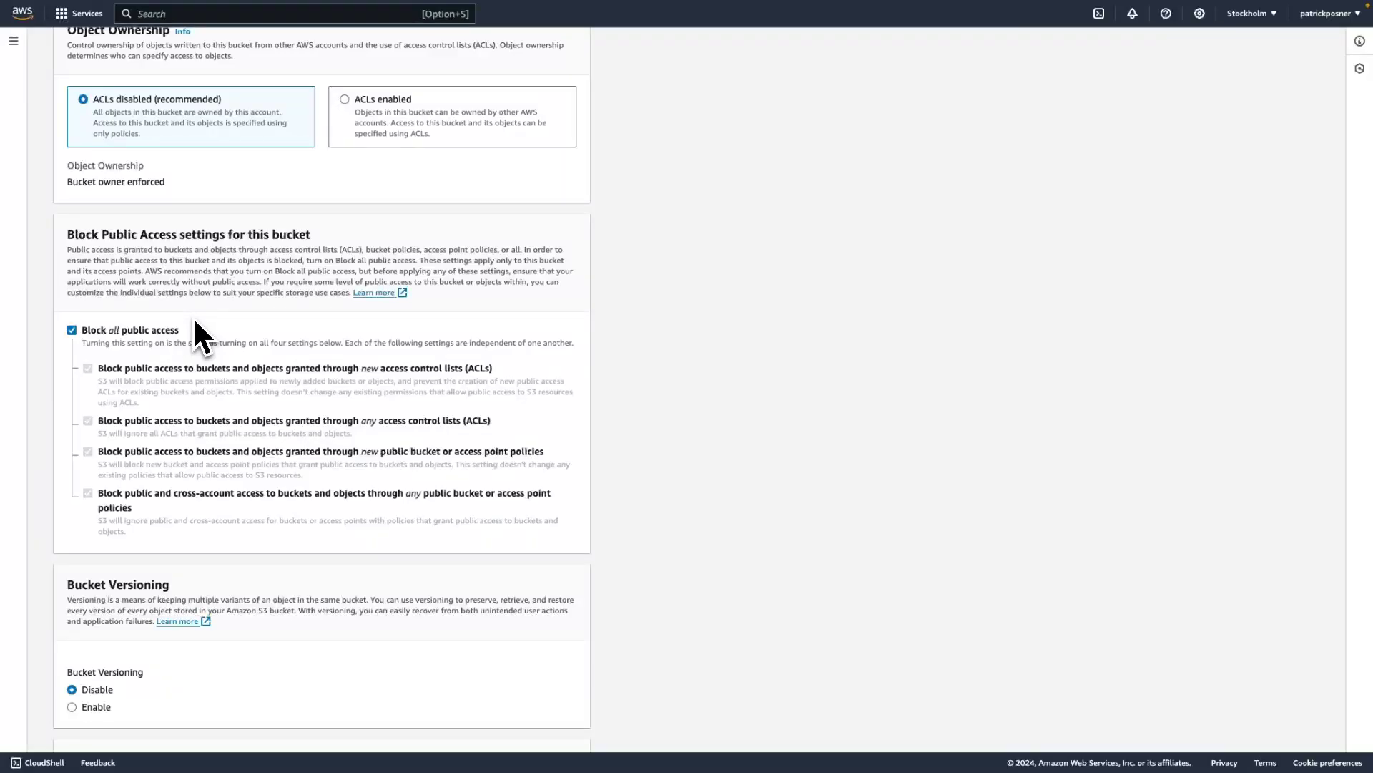
pyautogui.click(72, 330)
pyautogui.scroll(-3, 311, 413)
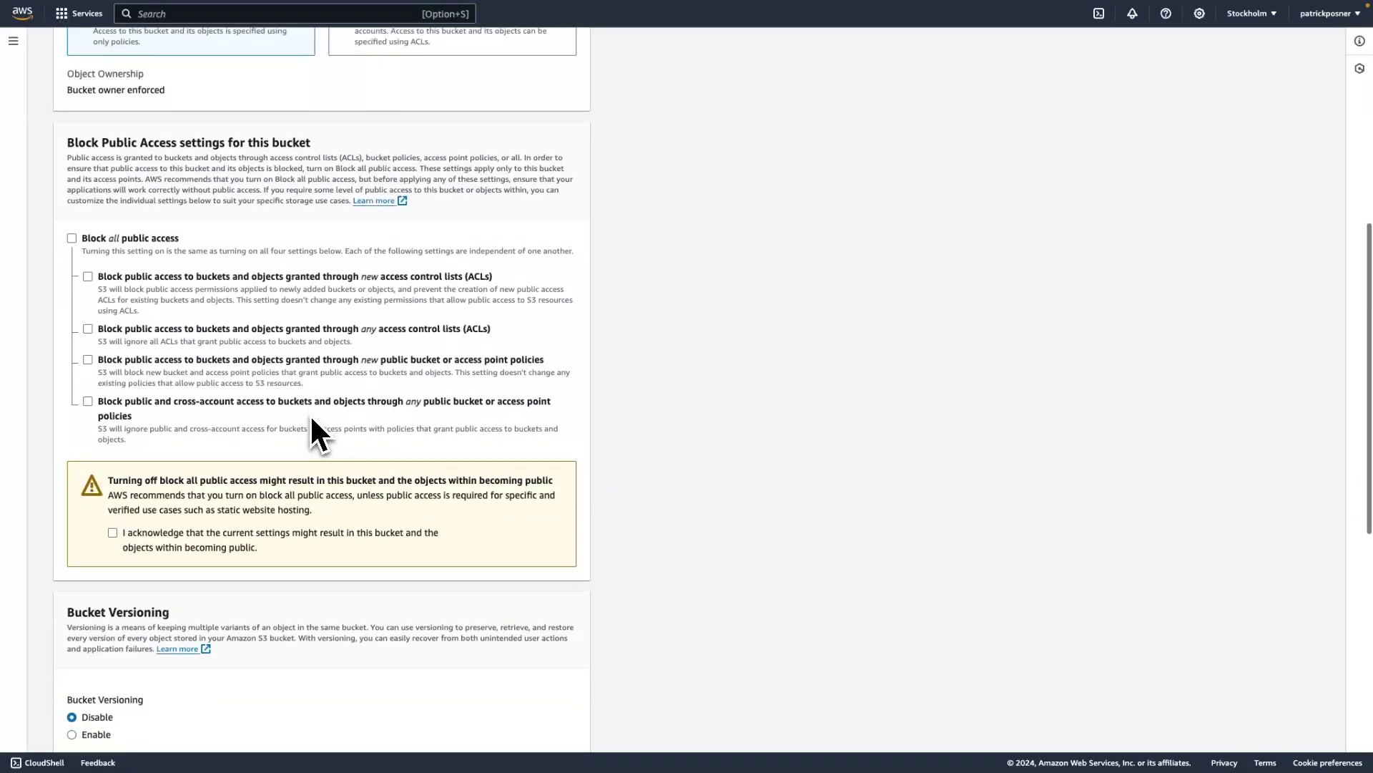
pyautogui.click(113, 533)
# Step: Create the bucket, keeping the default versioning, tags and encryption settings
pyautogui.scroll(-2, 245, 538)
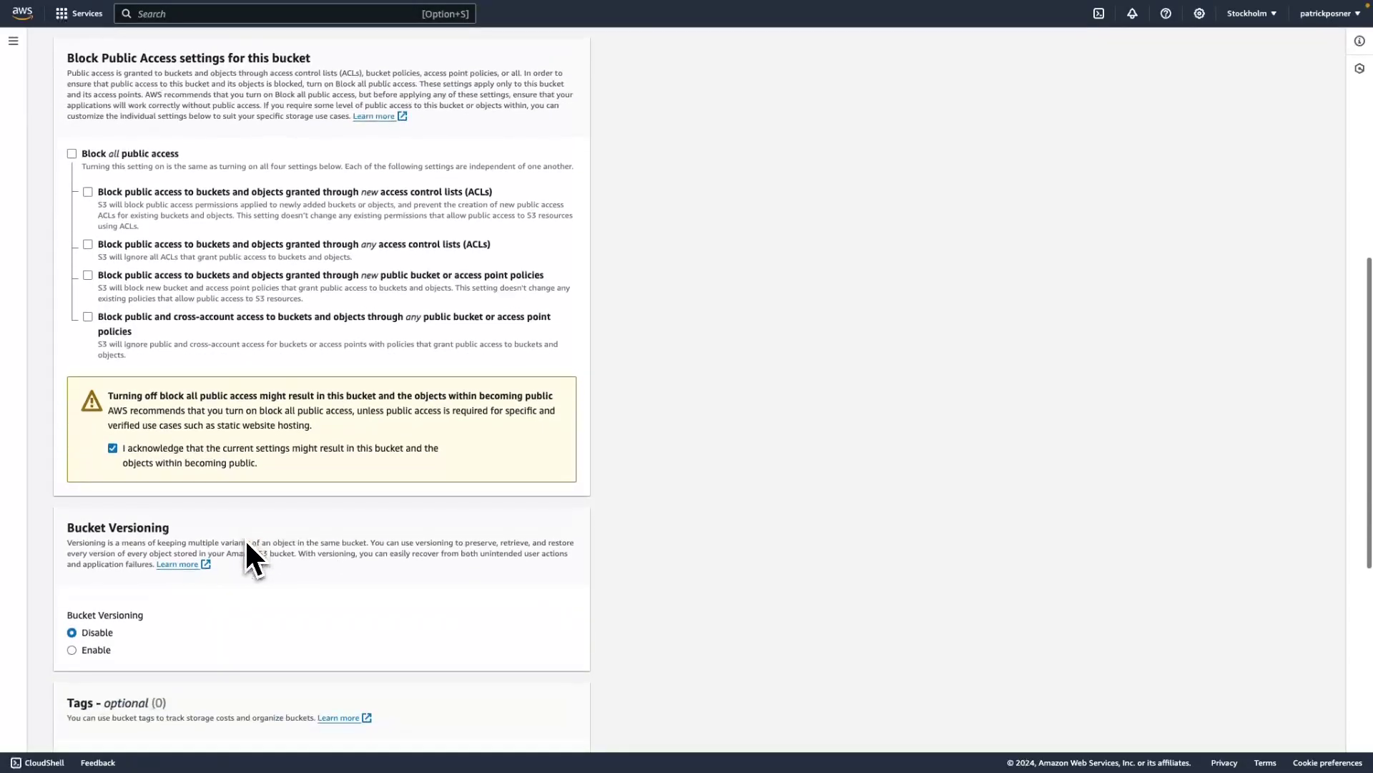
pyautogui.scroll(-4, 247, 545)
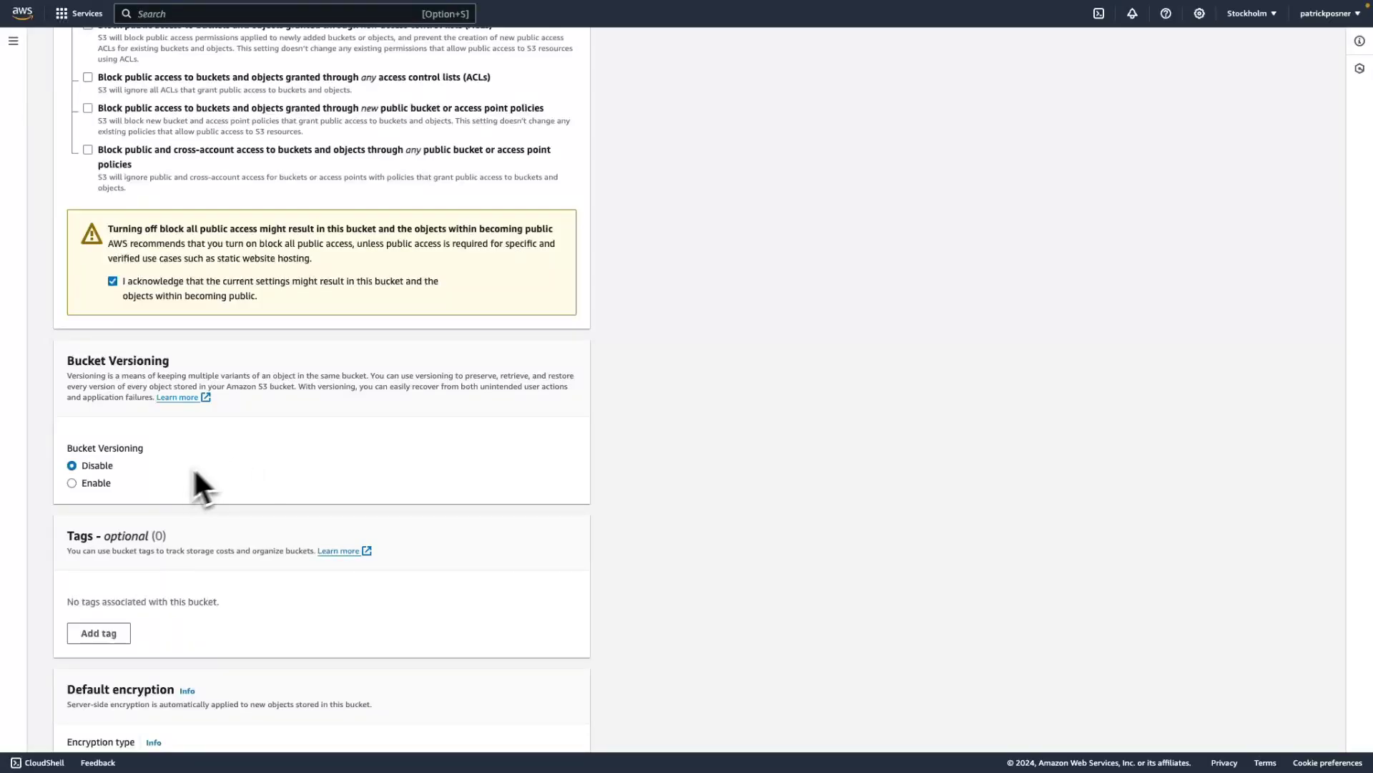
pyautogui.scroll(-5, 260, 481)
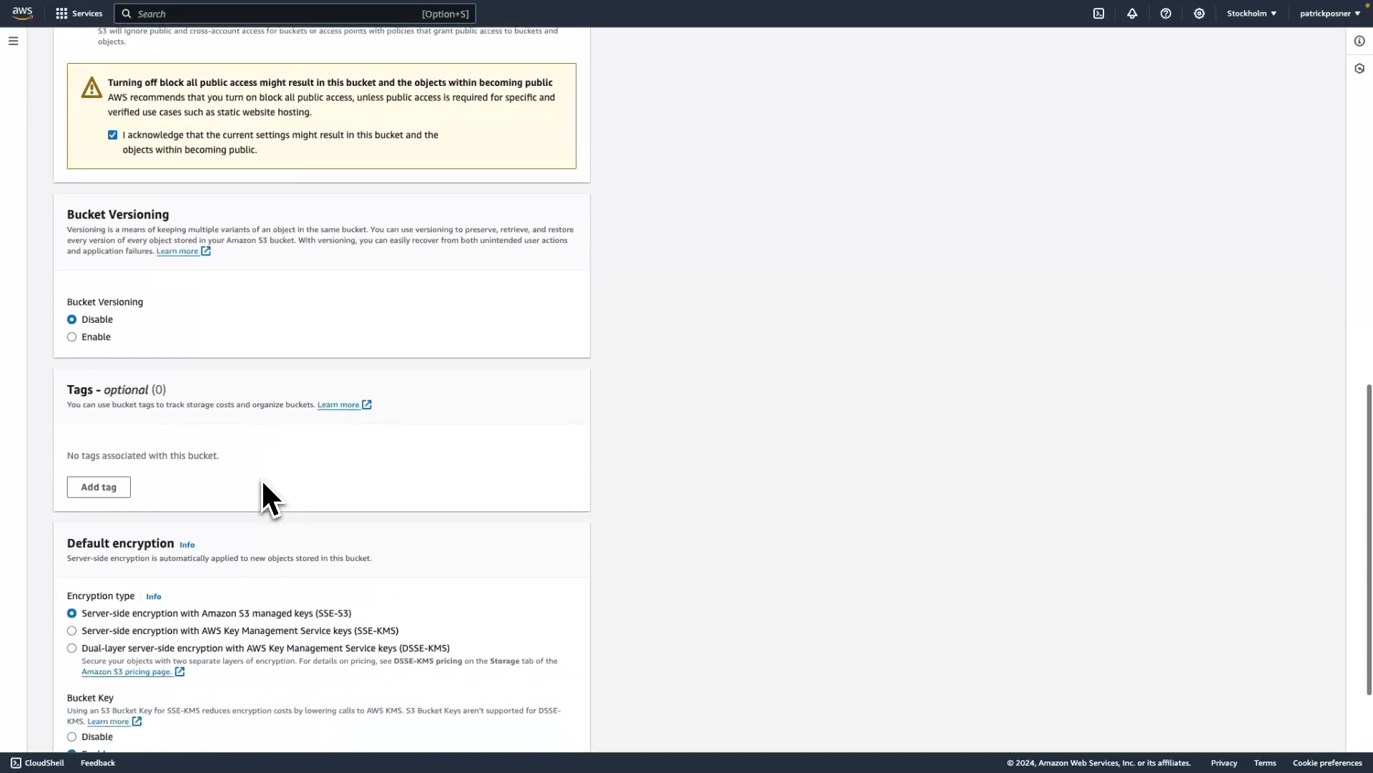
pyautogui.scroll(-2, 262, 482)
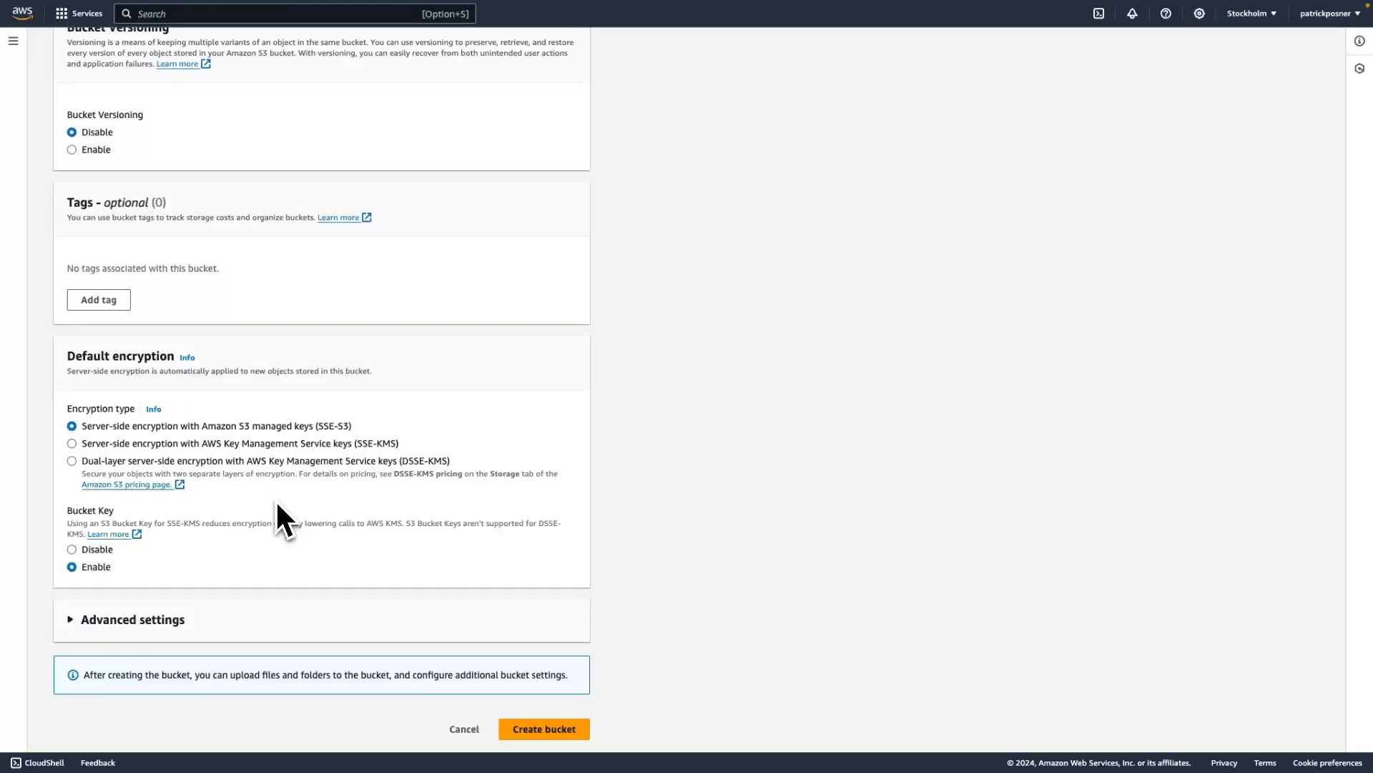
pyautogui.click(601, 715)
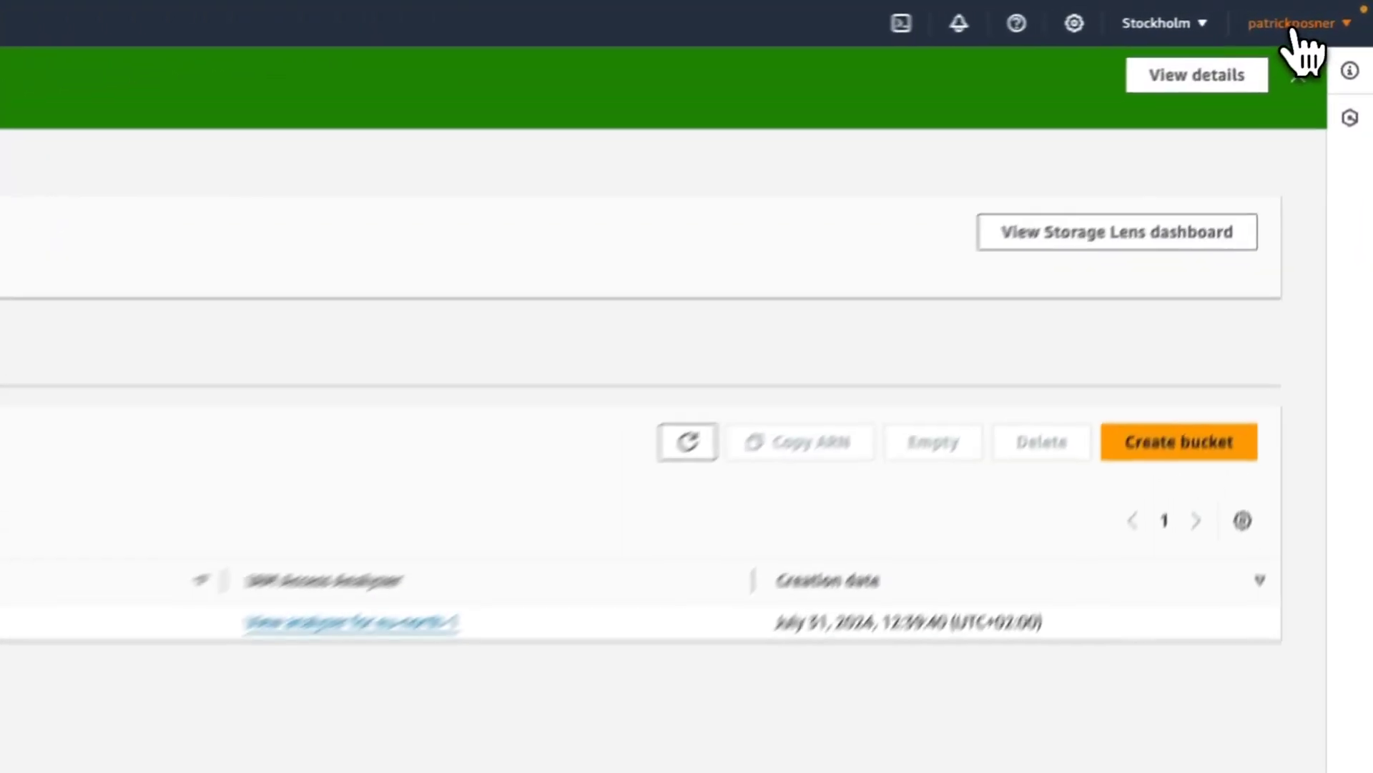
# Step: Create a root user access key from the account's security credentials, acknowledging that it is not a best practice
pyautogui.click(1326, 15)
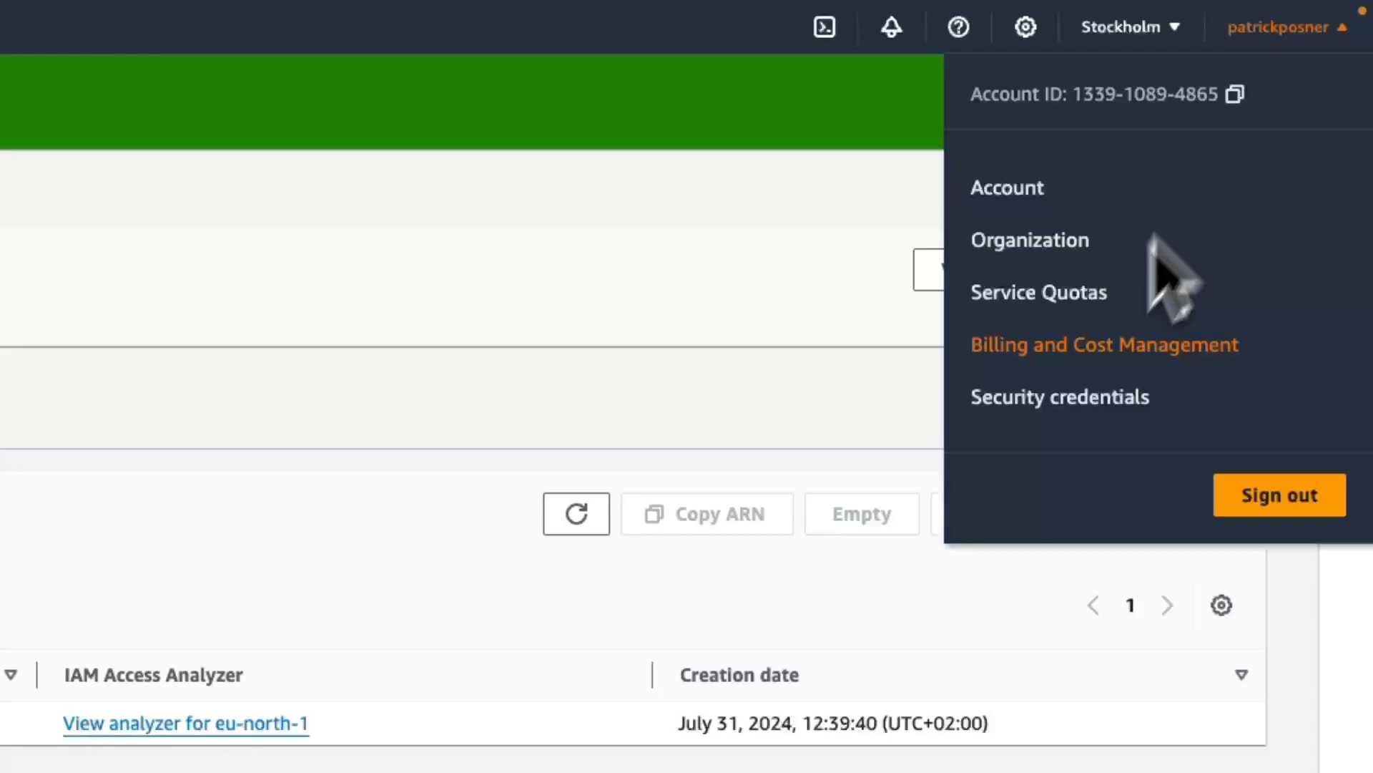
pyautogui.click(1041, 401)
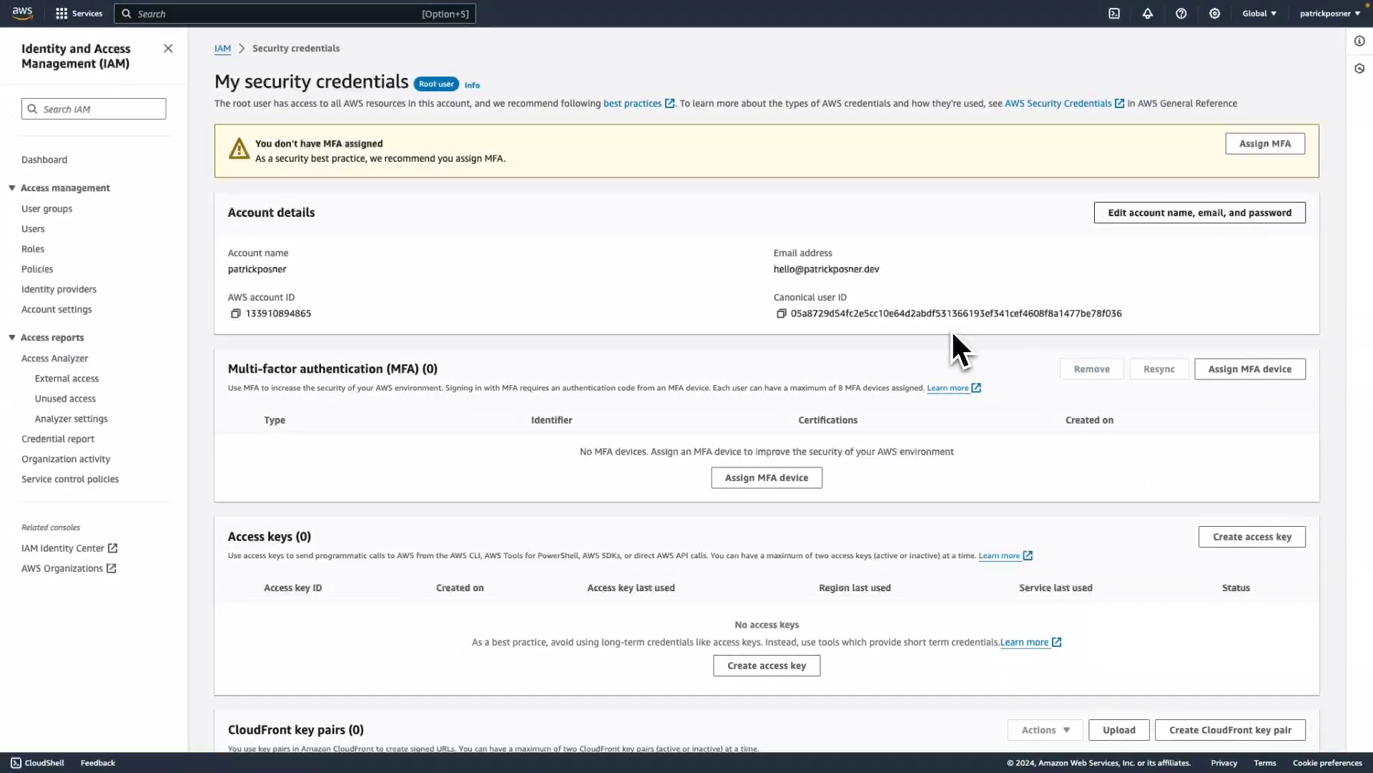
pyautogui.scroll(-4, 950, 330)
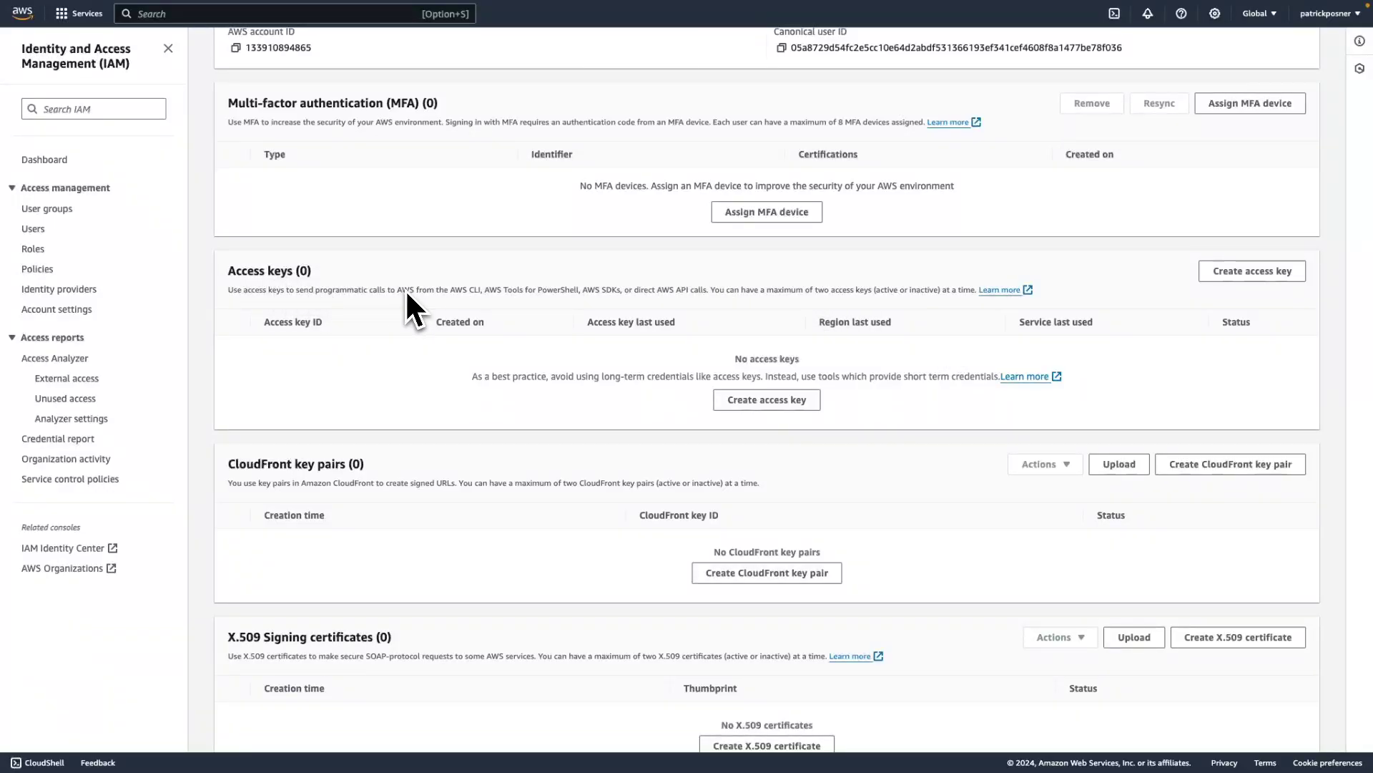
pyautogui.click(1252, 271)
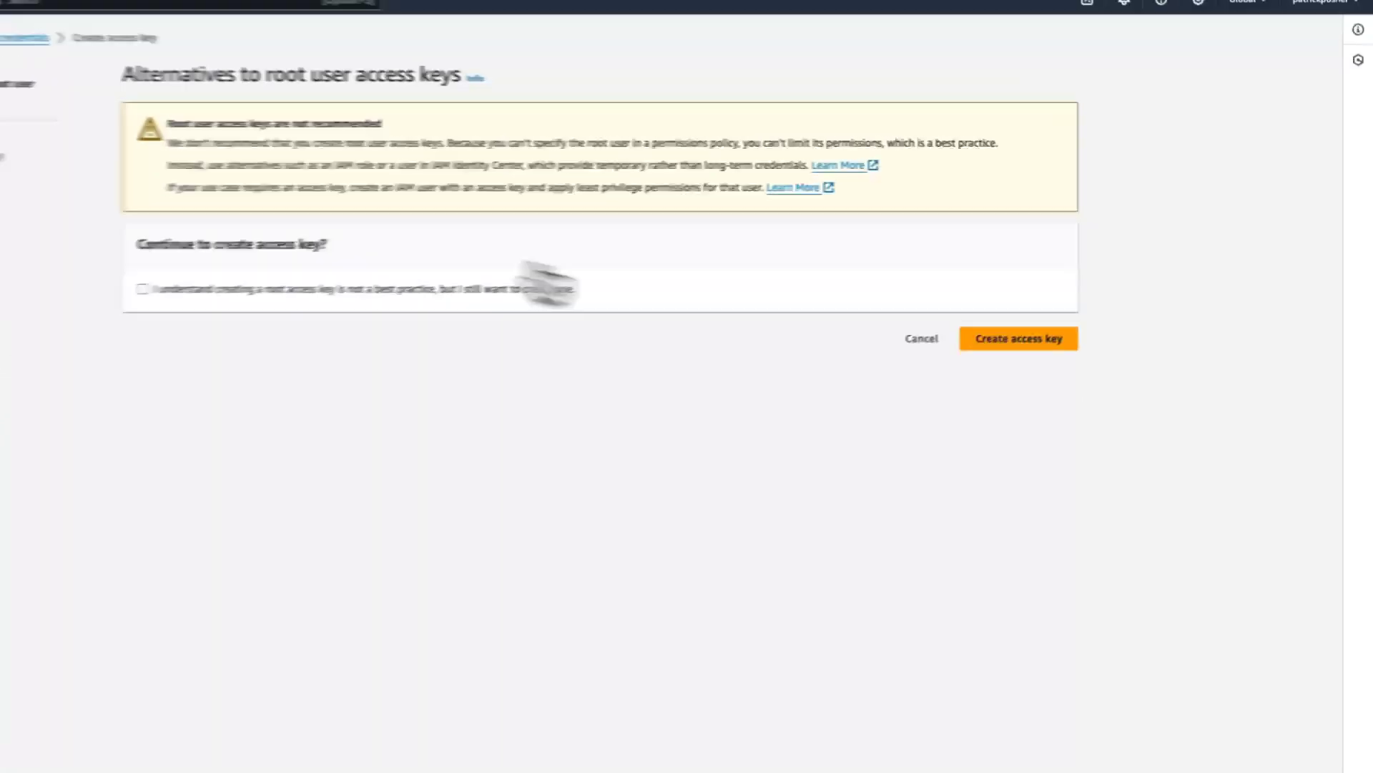
pyautogui.click(143, 289)
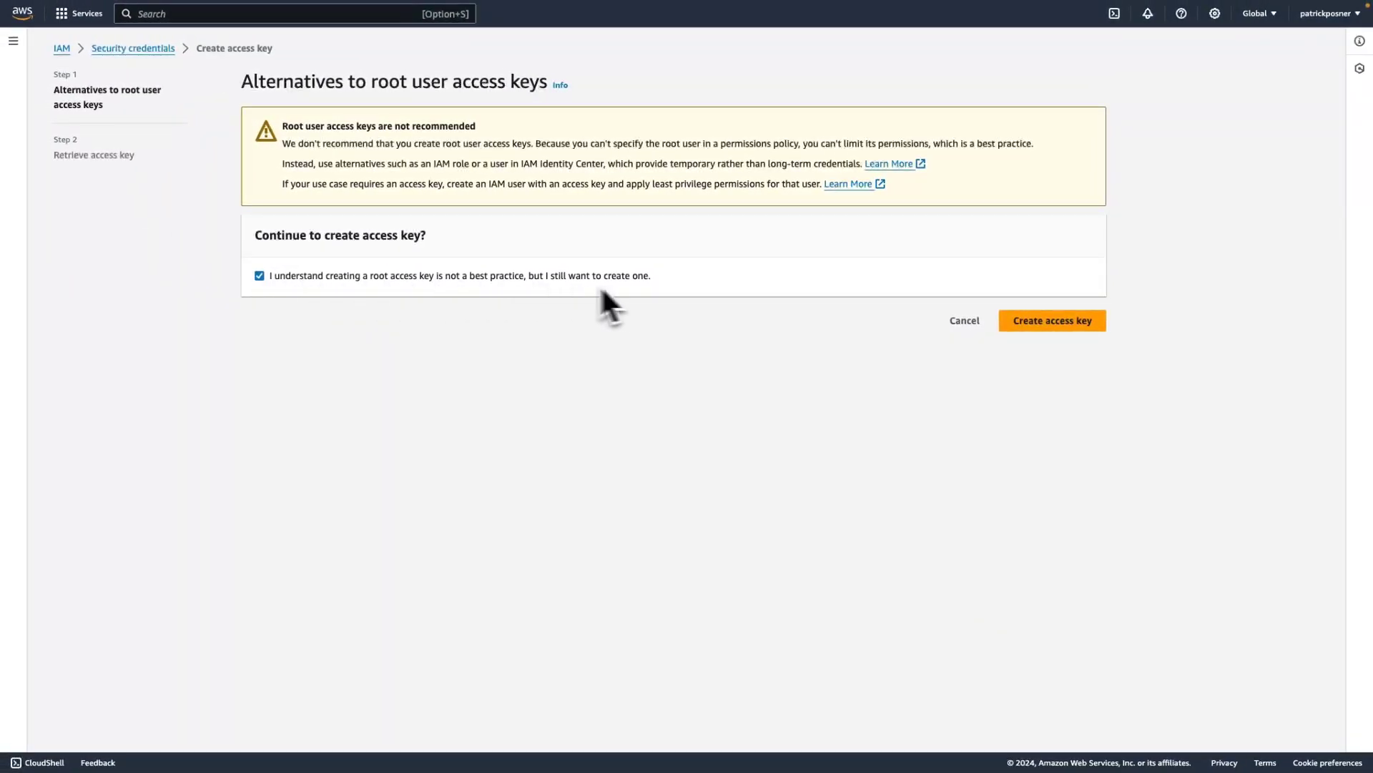
pyautogui.click(1038, 325)
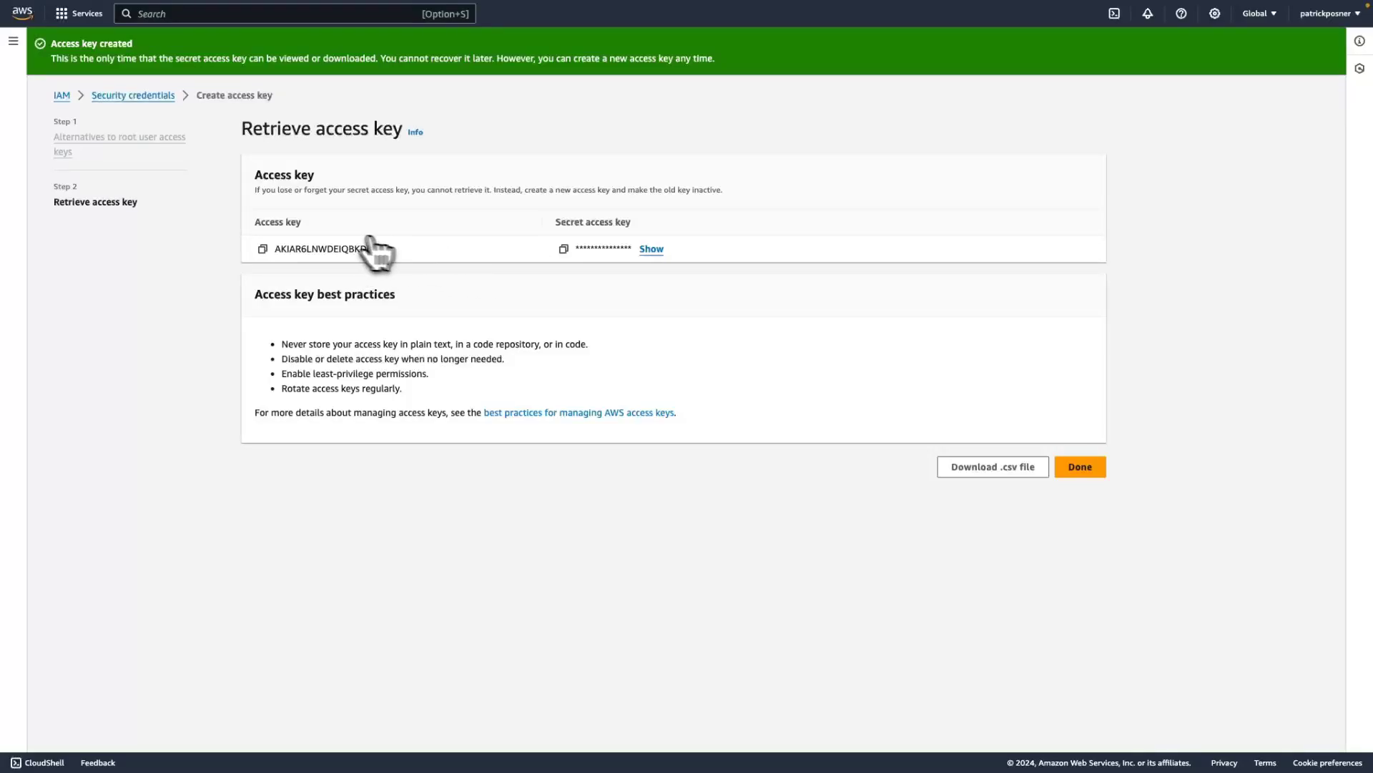
# Step: Copy the new access key and paste it as the Access Key ID in the Simply Static AWS S3 settings
pyautogui.click(263, 249)
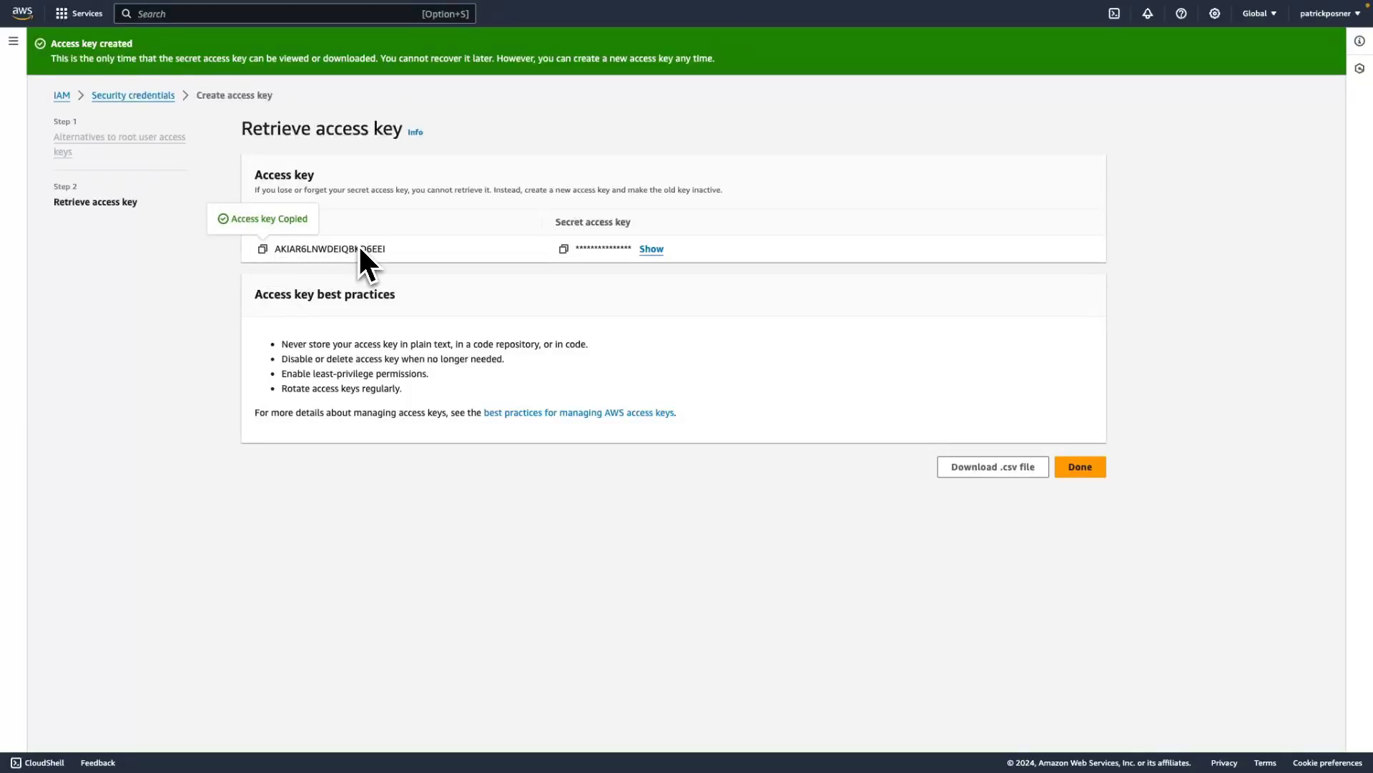
pyautogui.press('super+Tab')
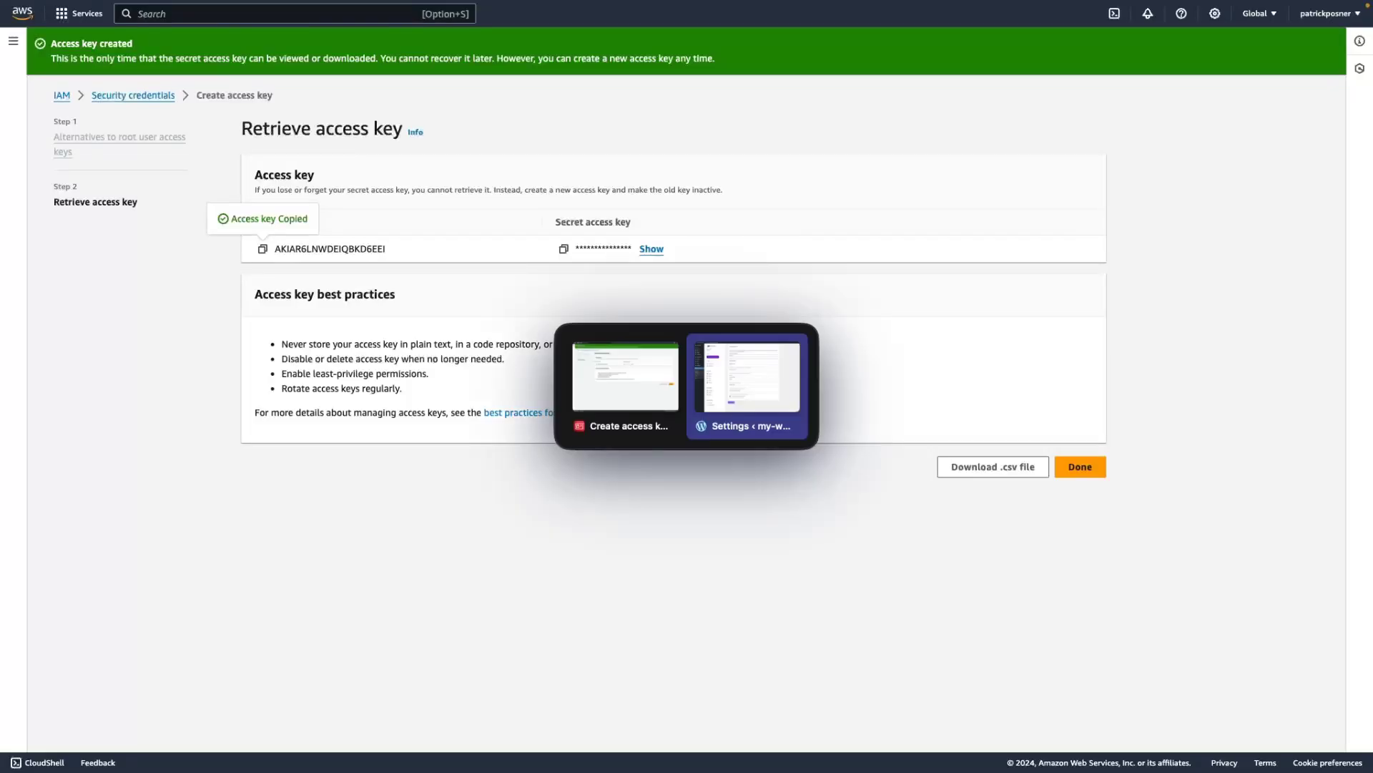
pyautogui.click(430, 259)
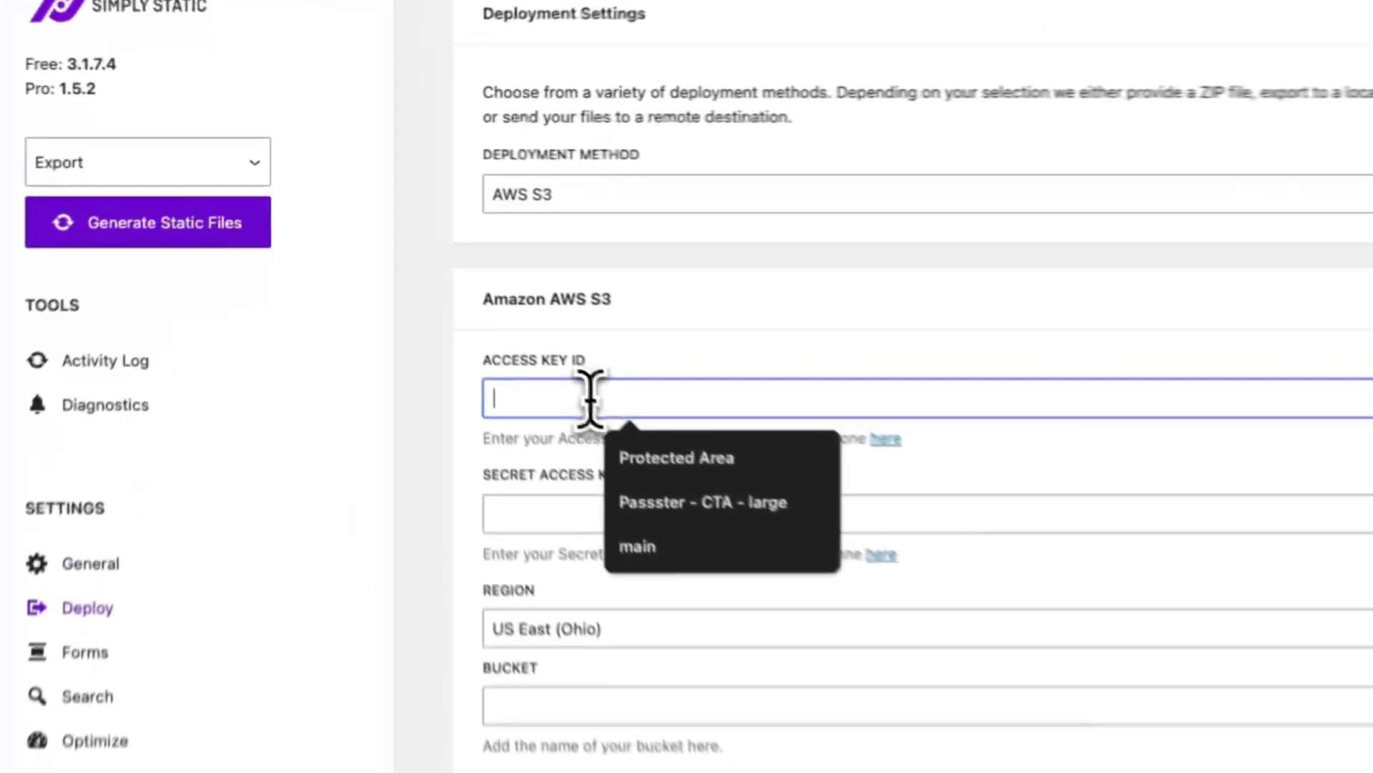
pyautogui.press('super+v')
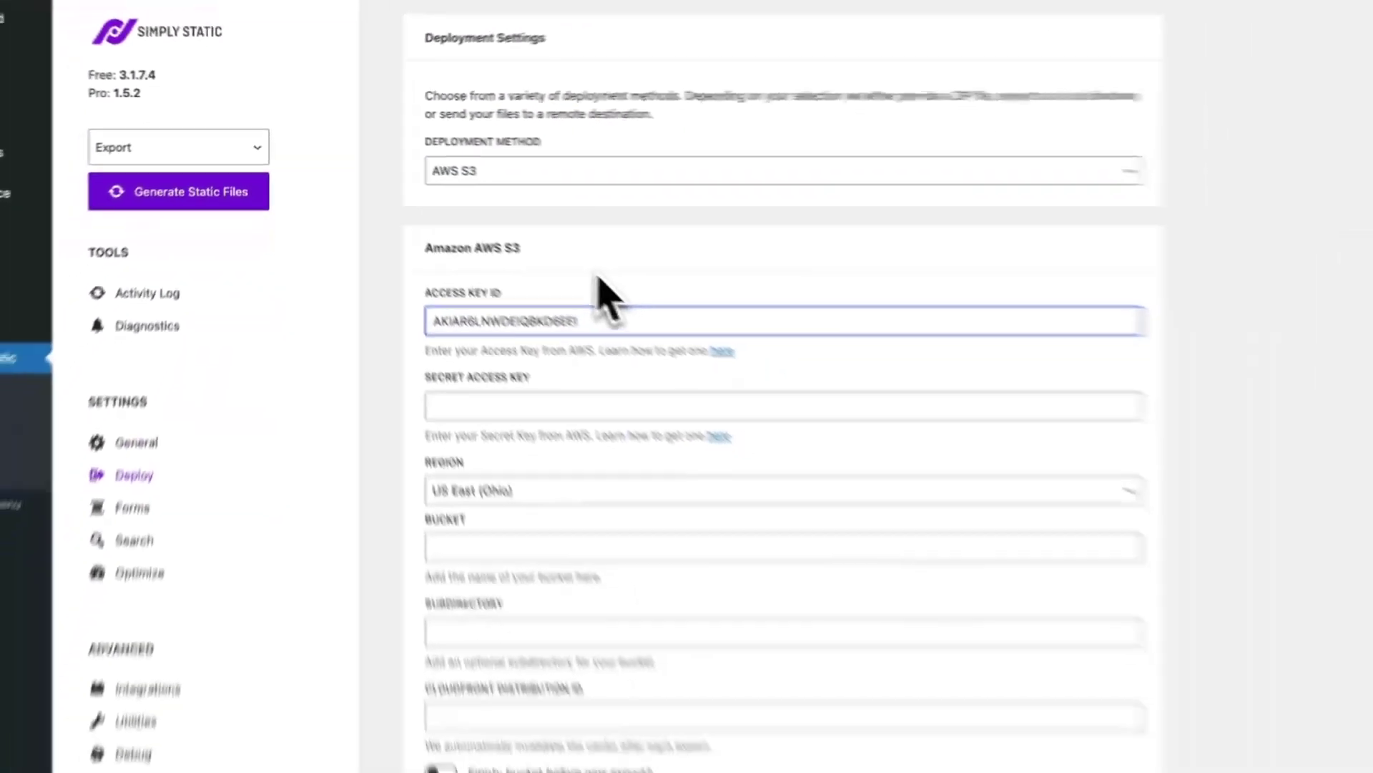
# Step: Copy the secret access key from AWS and paste it as the Secret Access Key in the Simply Static settings
pyautogui.press('super+Tab')
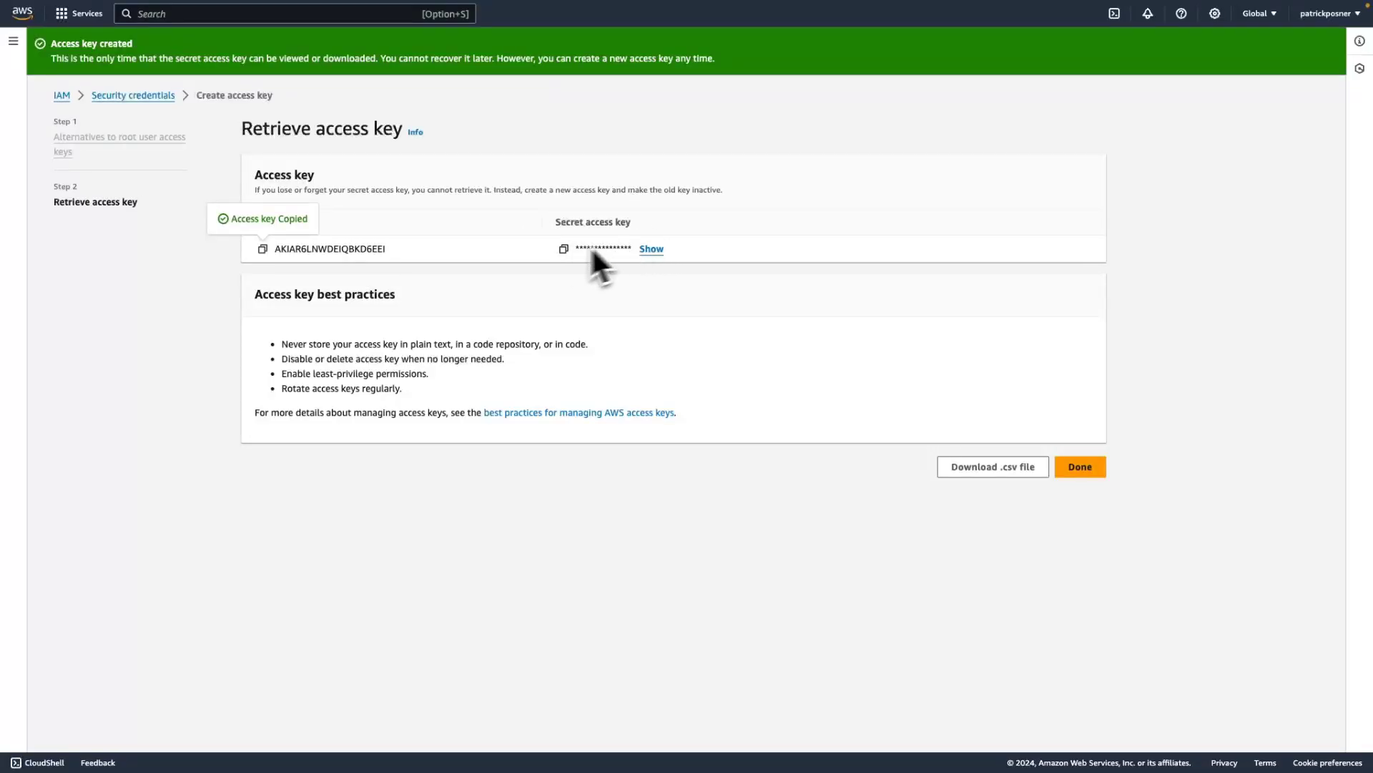
pyautogui.click(563, 248)
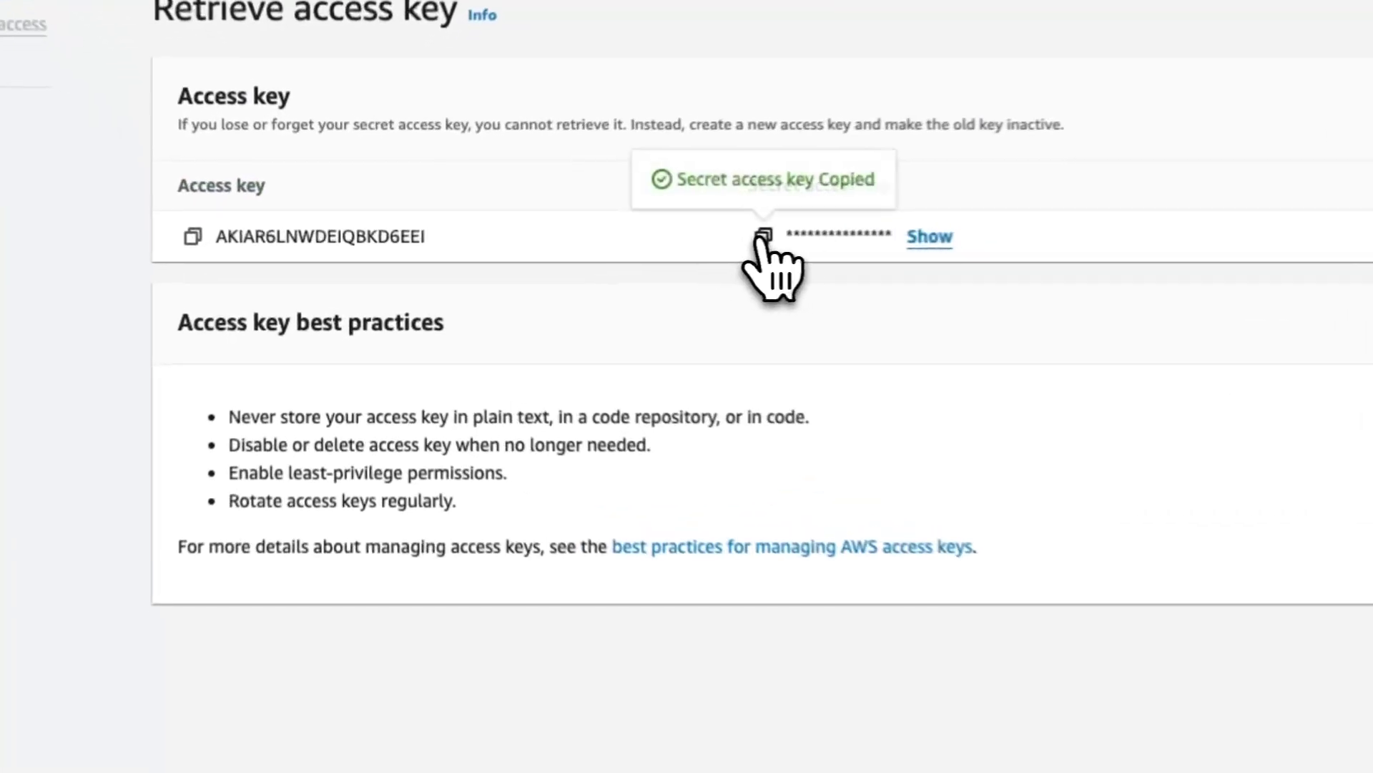
pyautogui.press('super+Tab')
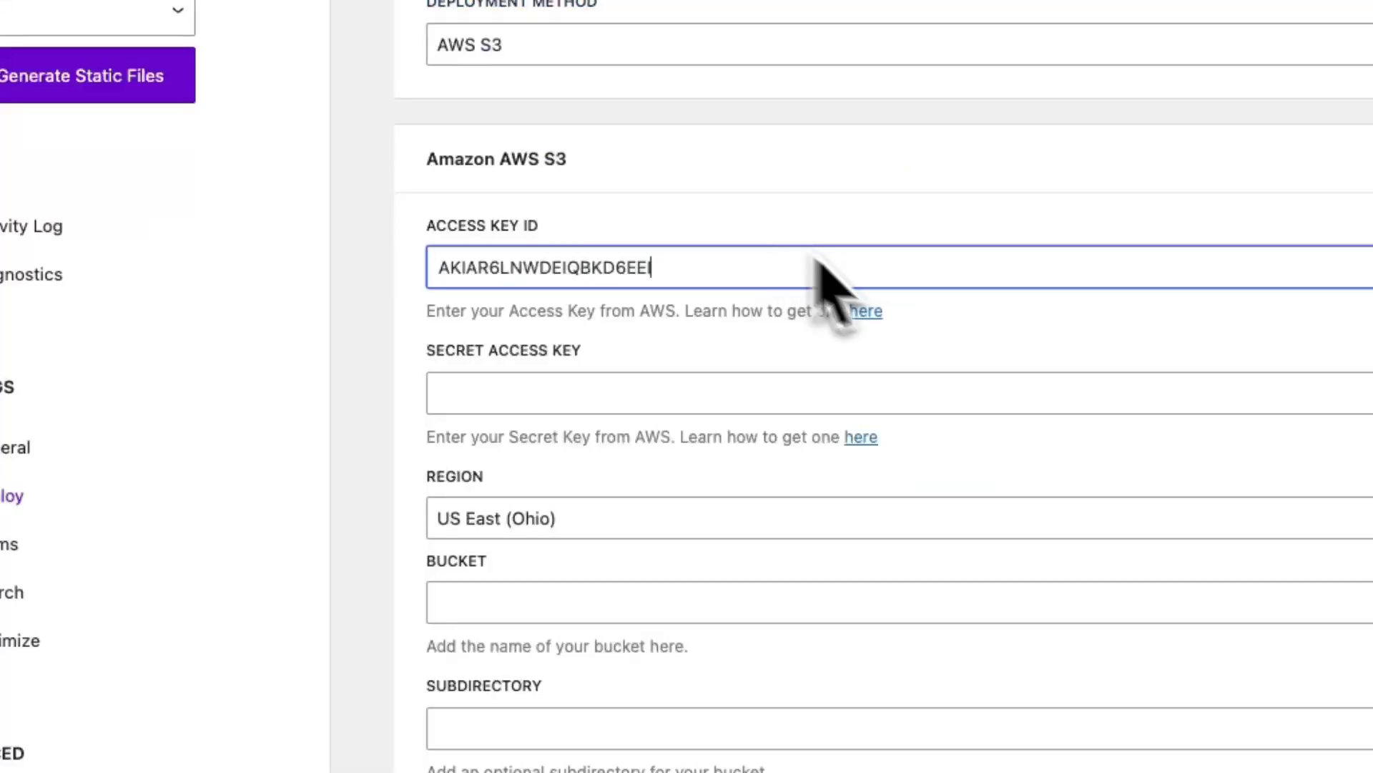
pyautogui.click(612, 392)
pyautogui.press('super+v')
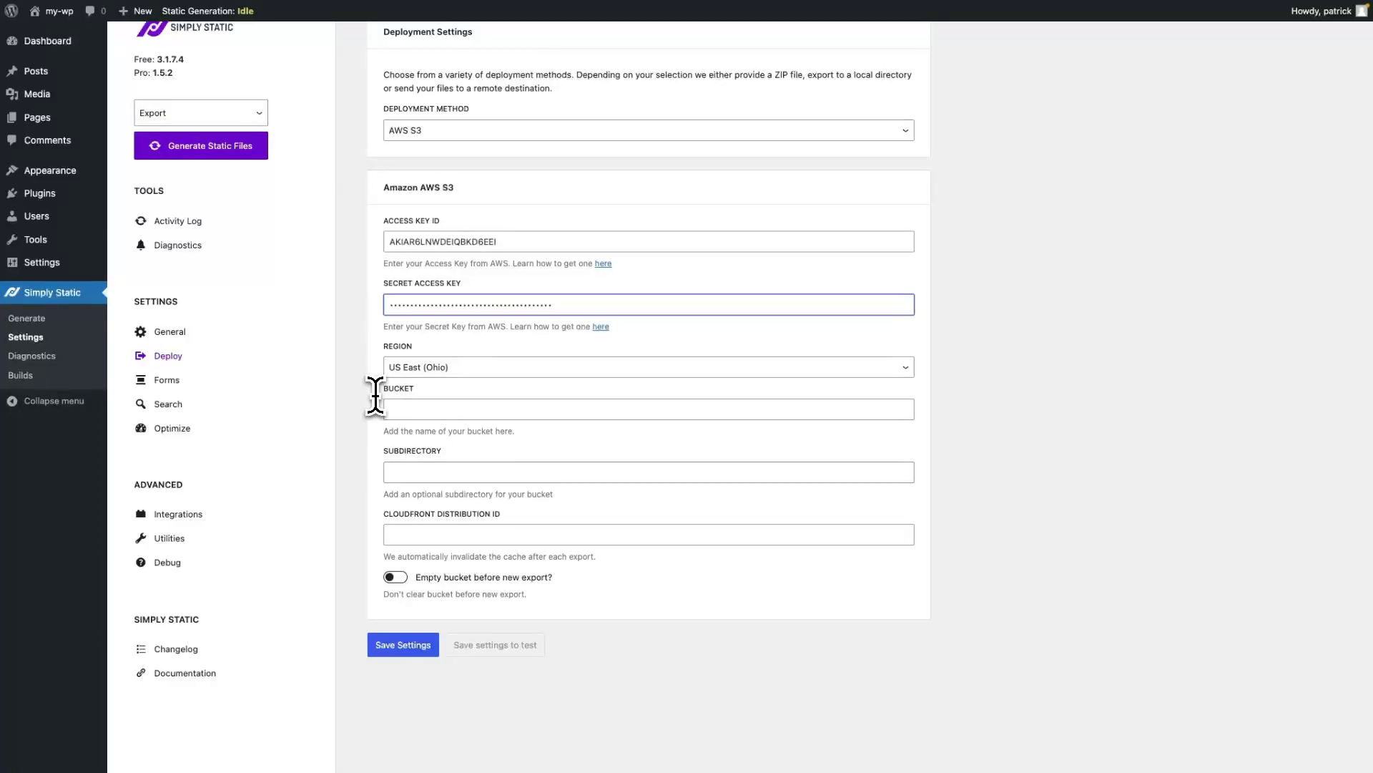
# Step: Look up the bucket's AWS region in Amazon S3 and set the Simply Static region to Europe (Stockholm)
pyautogui.press('super+Tab')
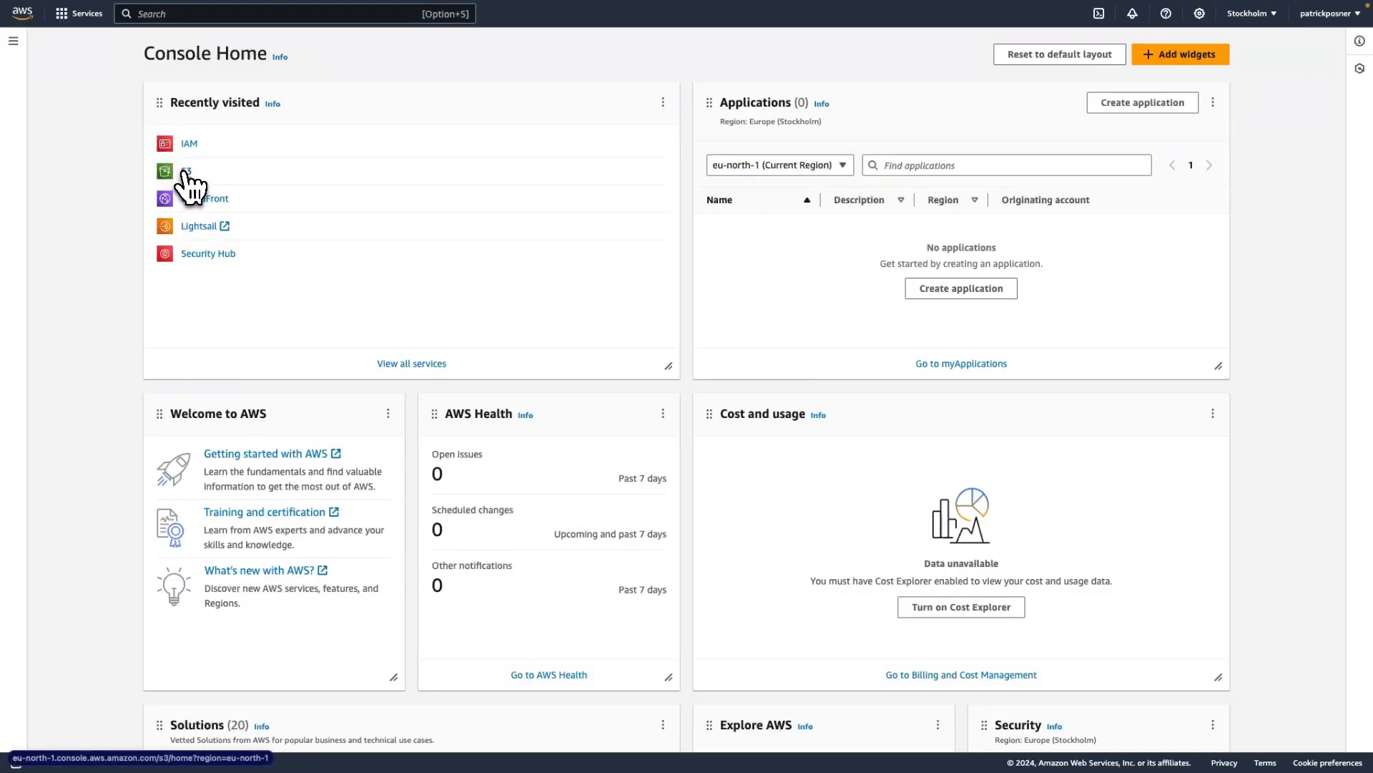
pyautogui.click(188, 175)
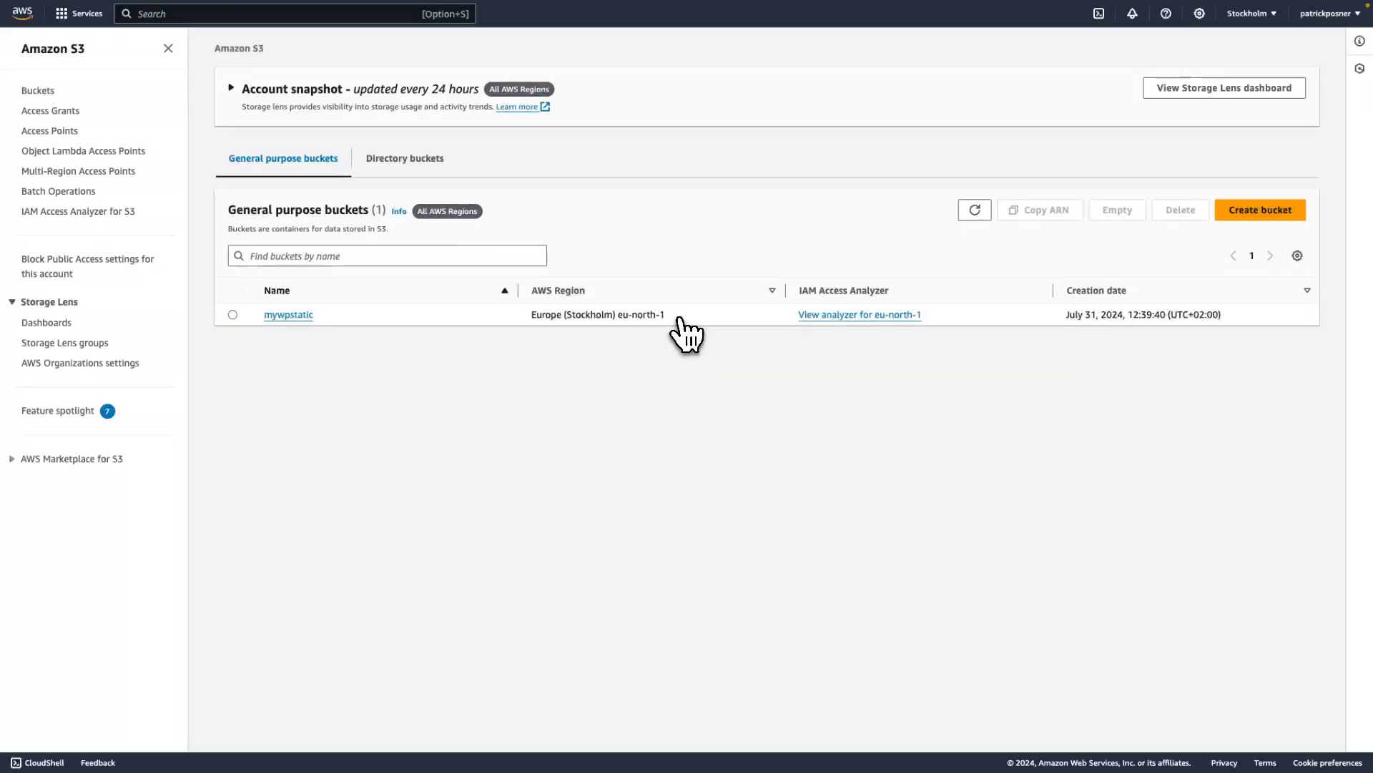
pyautogui.press('super+Tab')
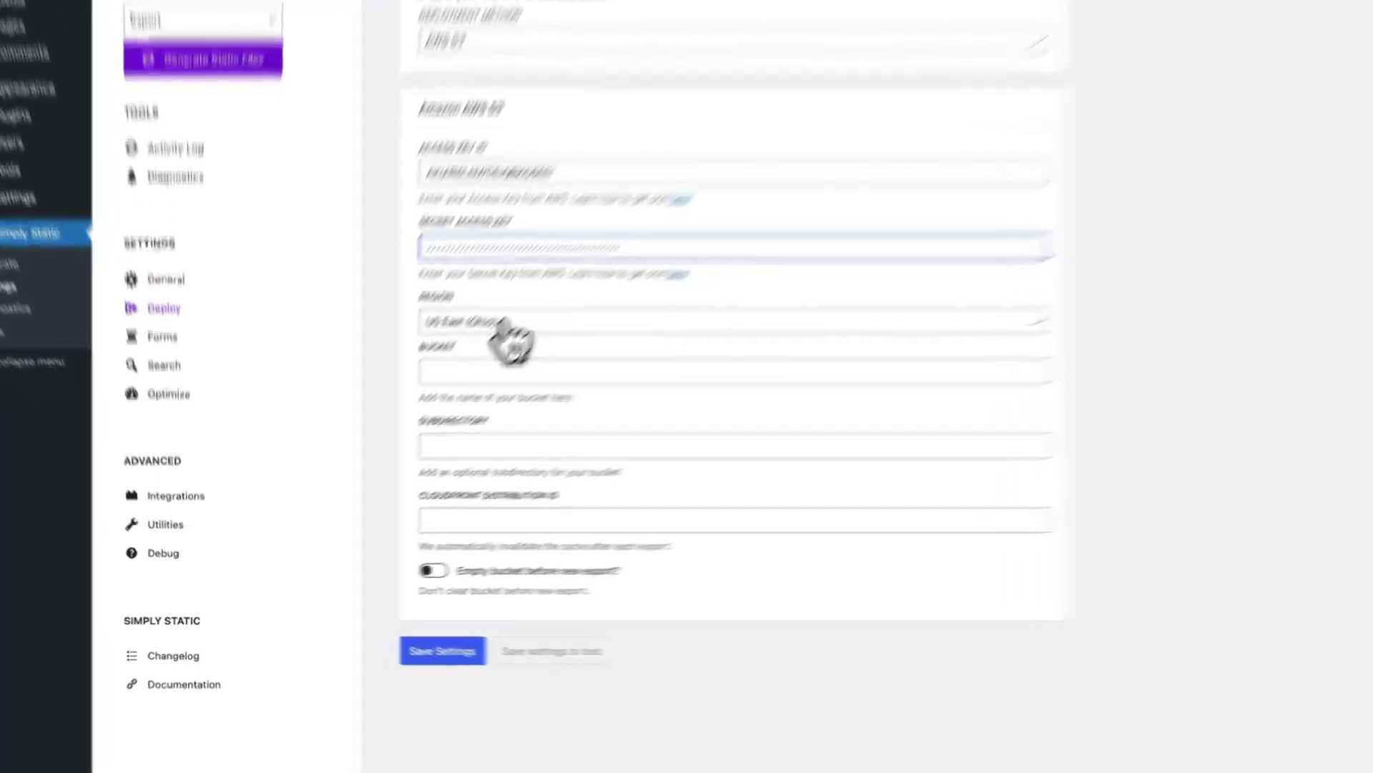
pyautogui.click(503, 322)
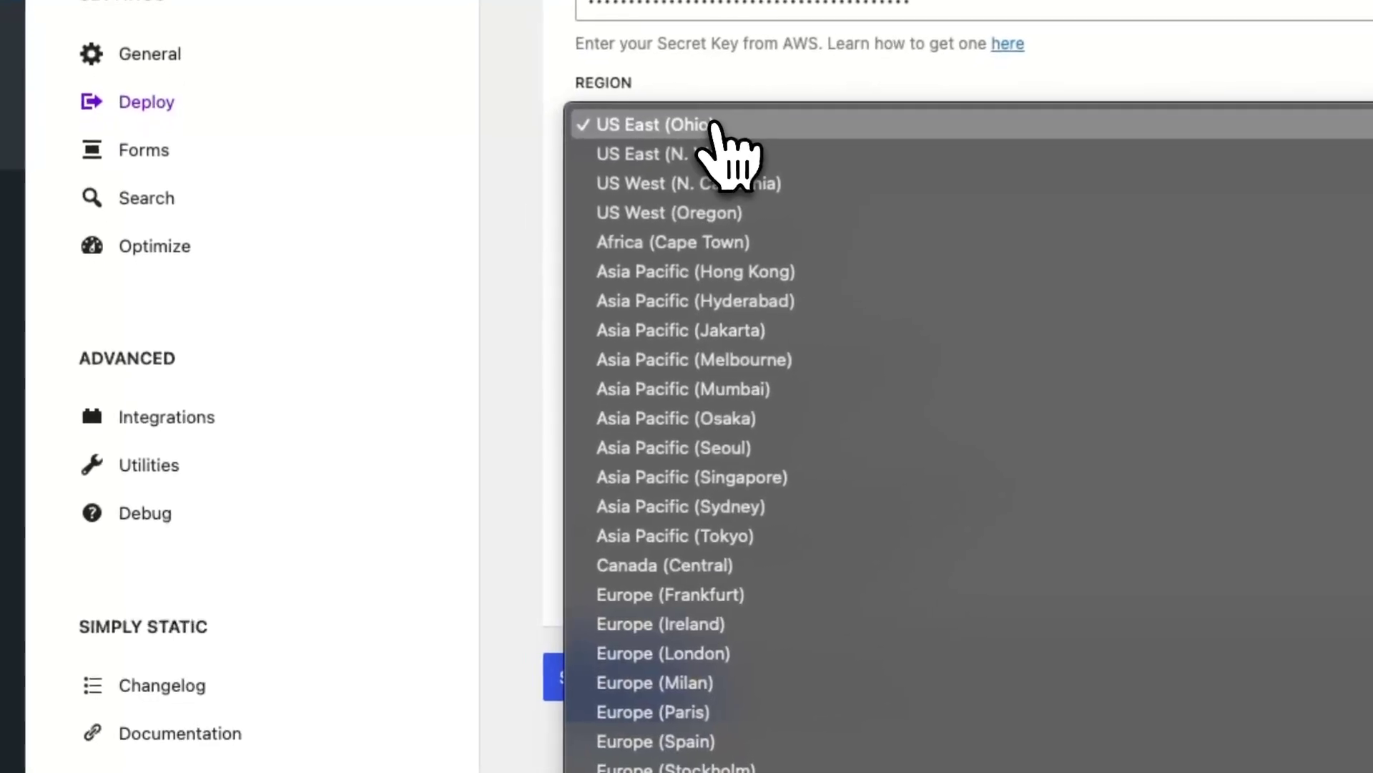
pyautogui.scroll(-2, 722, 309)
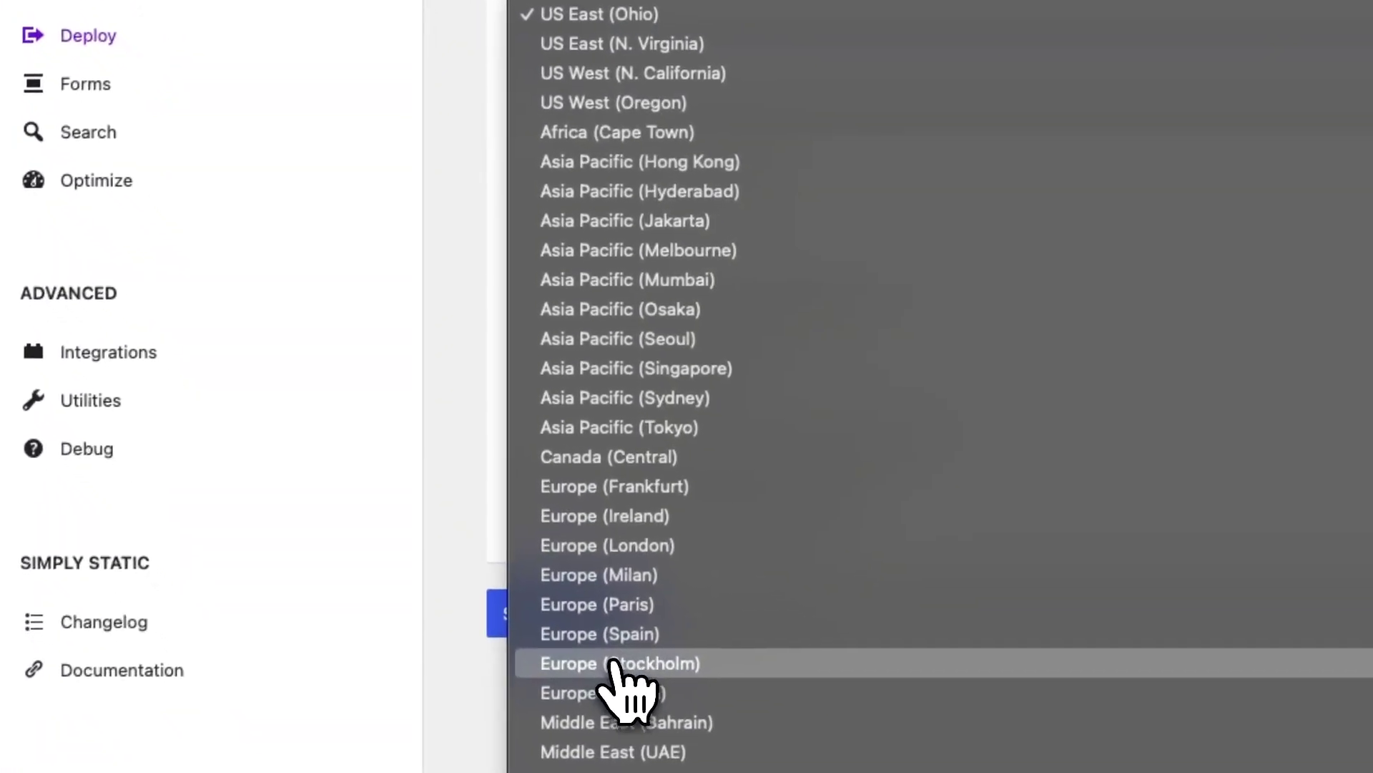
pyautogui.press('Escape')
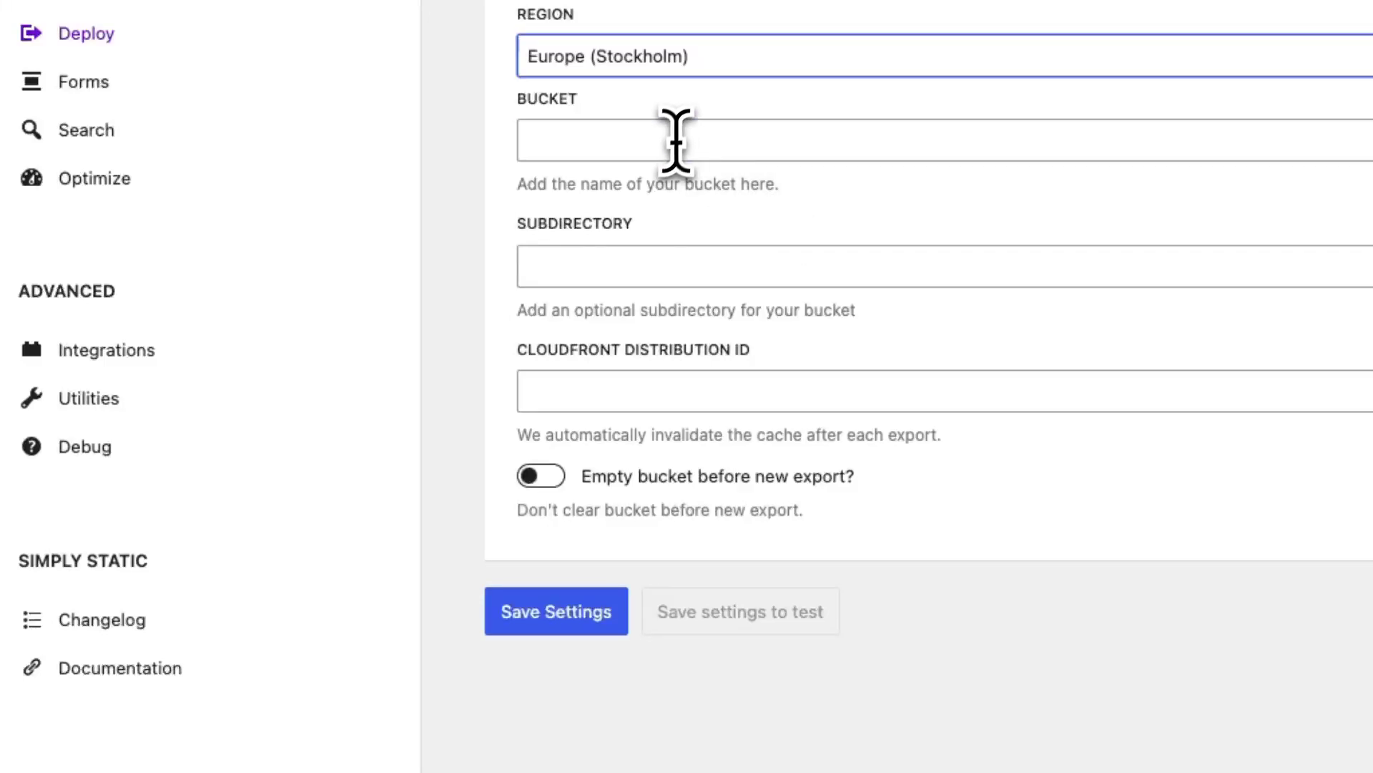
# Step: Check the bucket's name in Amazon S3, enter mywpstatic as the Bucket in Simply Static and save the settings
pyautogui.click(670, 143)
pyautogui.click(459, 114)
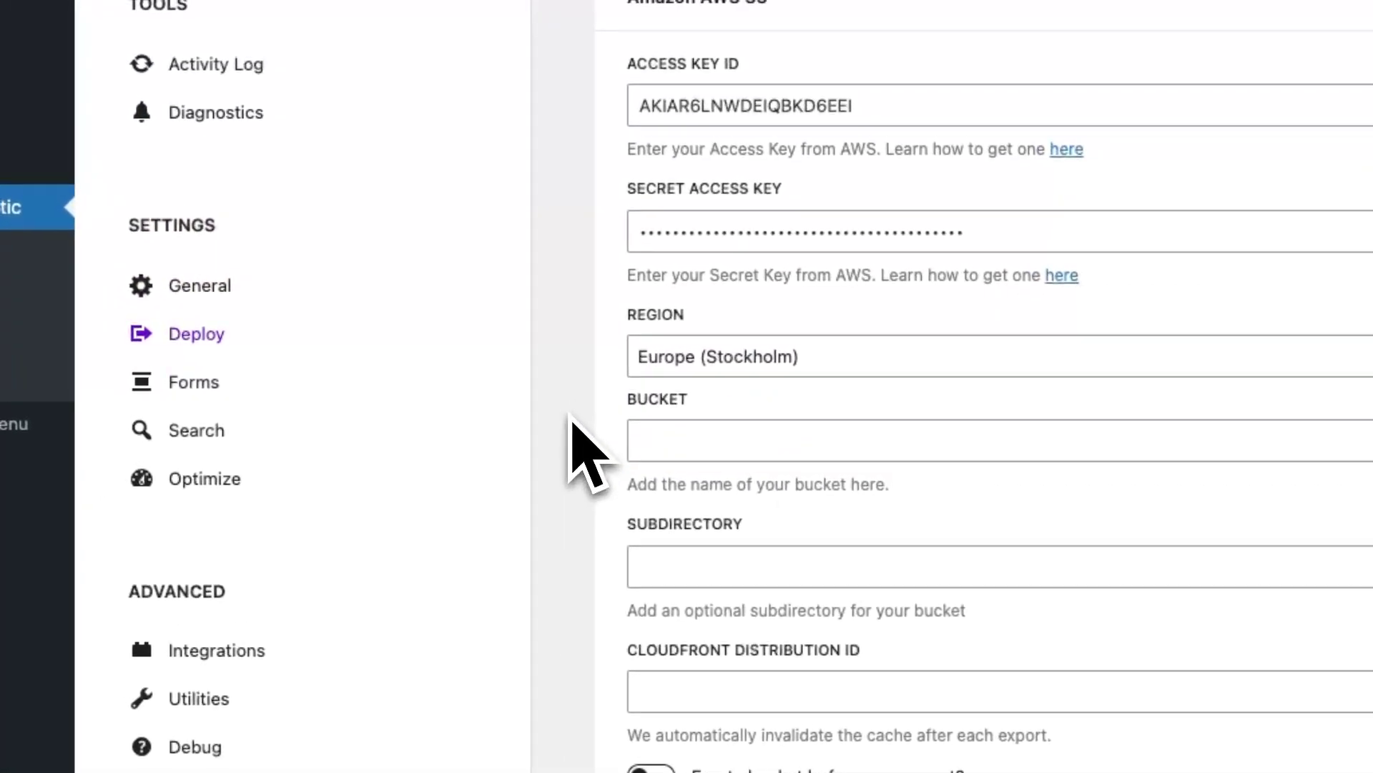
pyautogui.press('super+Tab')
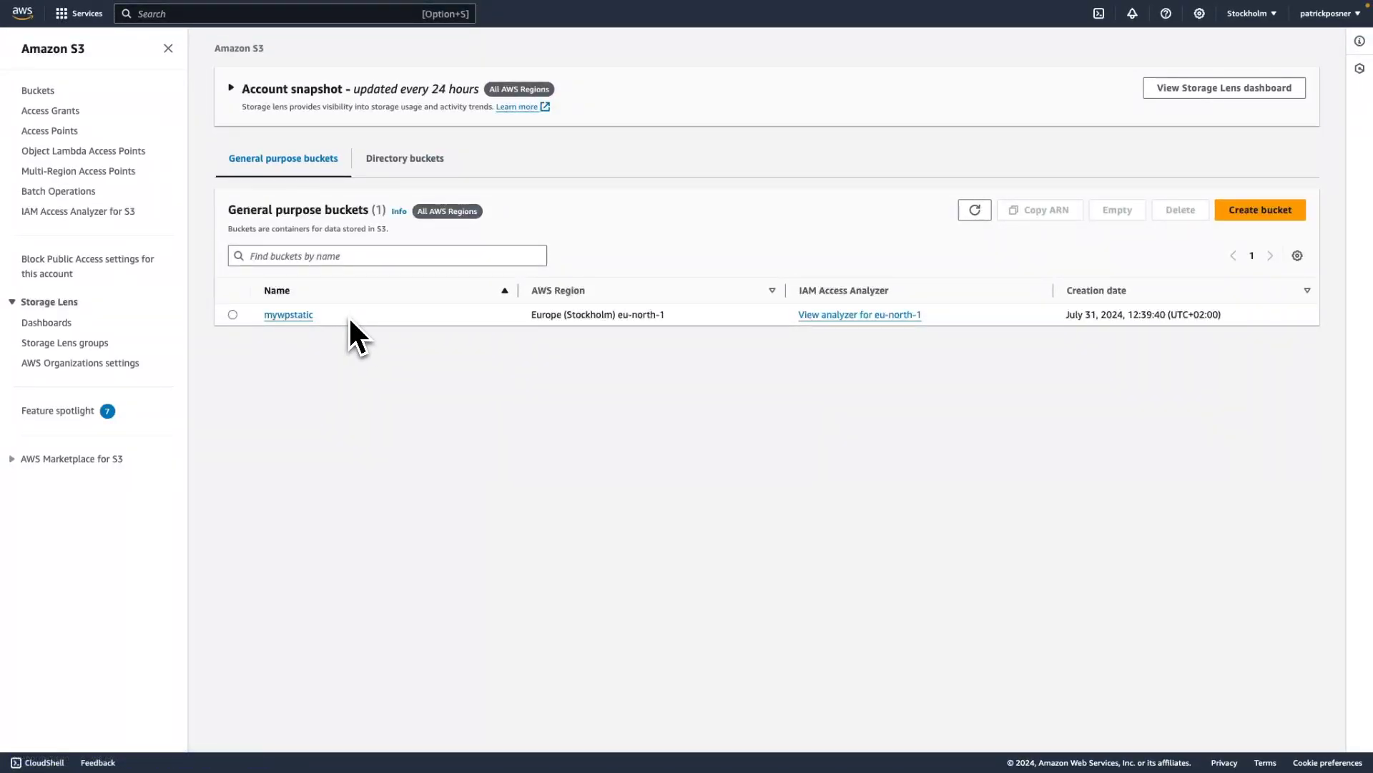
pyautogui.press('super+Tab')
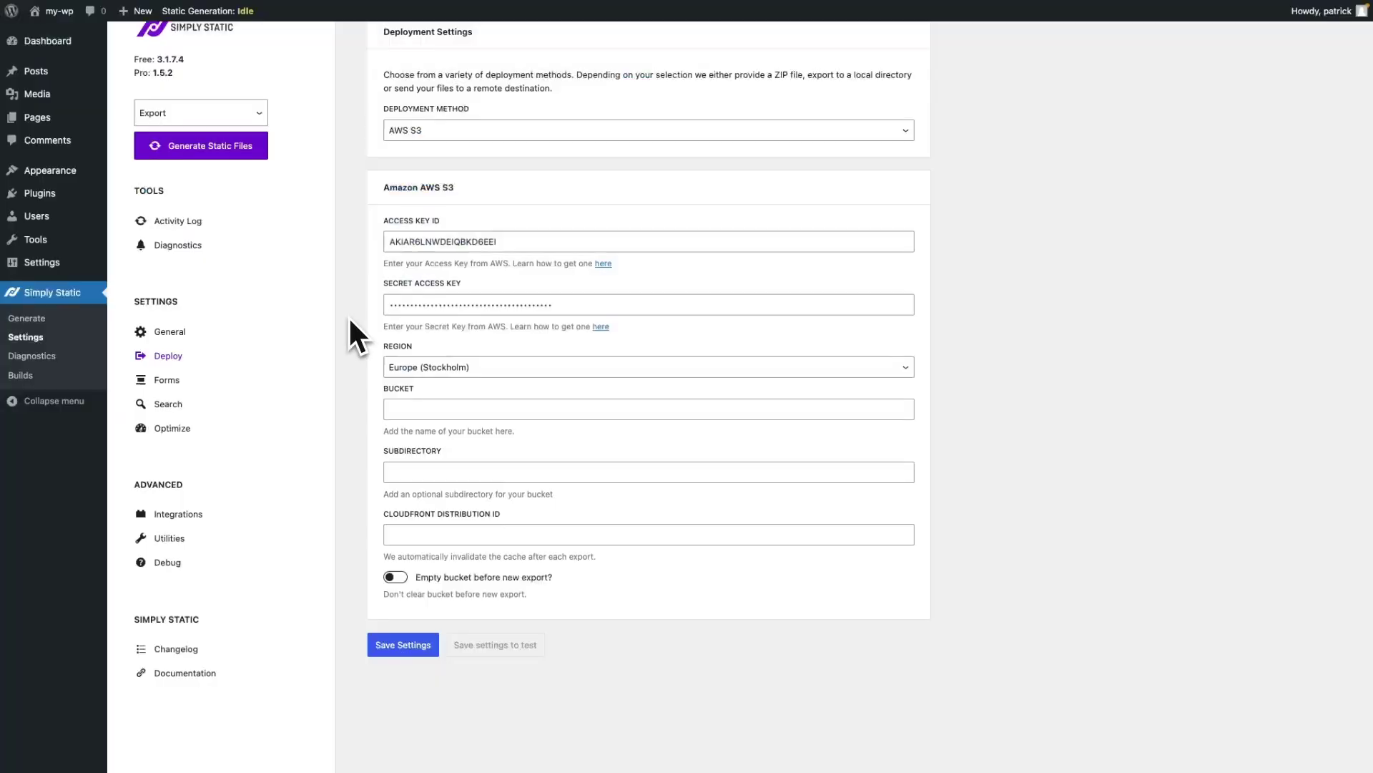
pyautogui.click(411, 408)
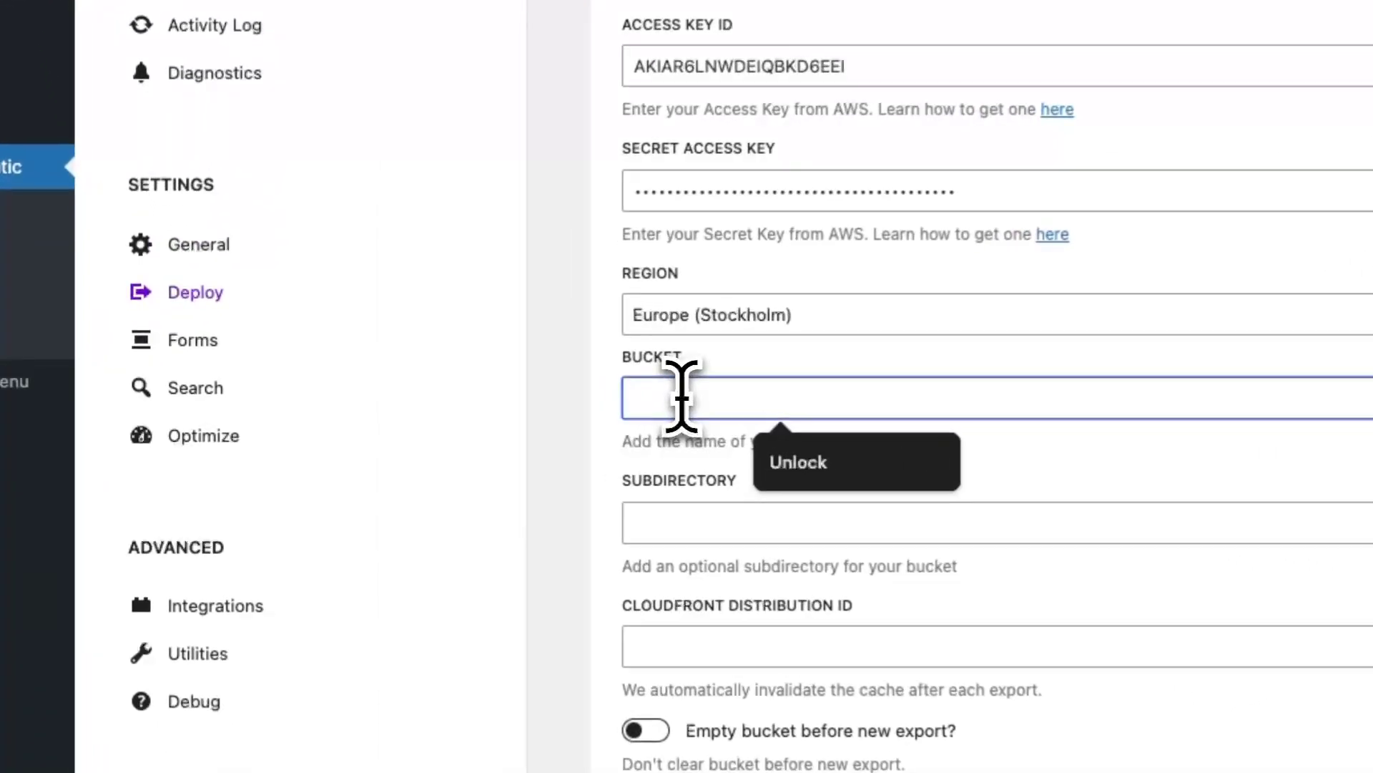
pyautogui.write('mywpst')
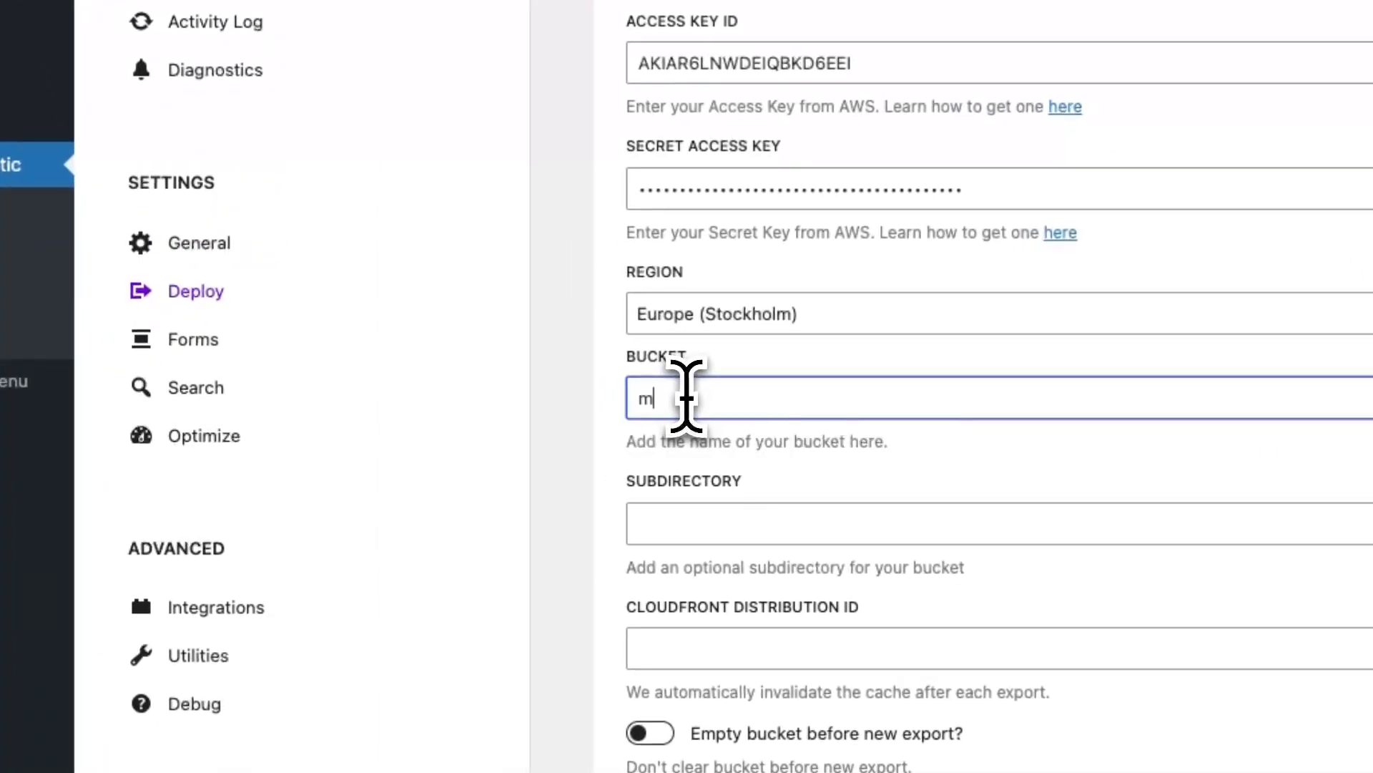
pyautogui.write('atic')
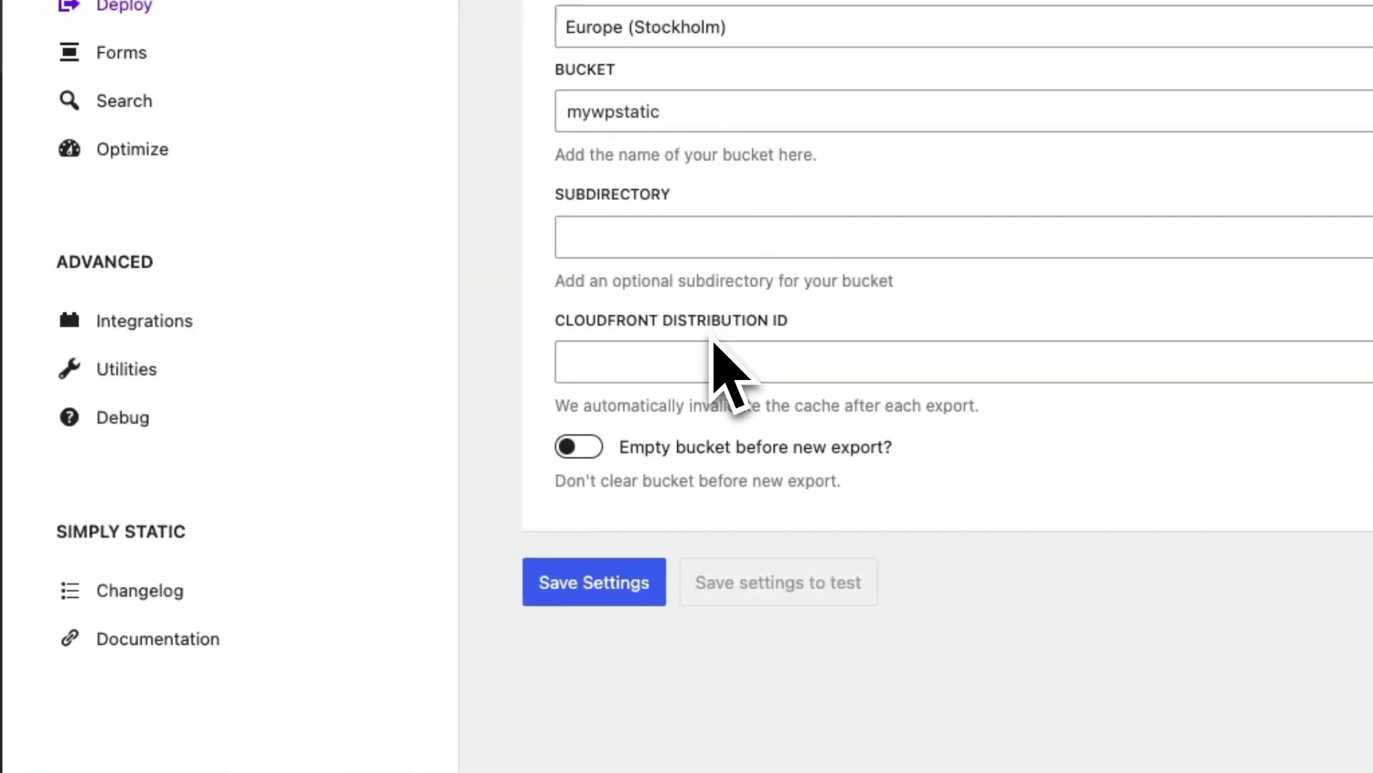
pyautogui.click(612, 582)
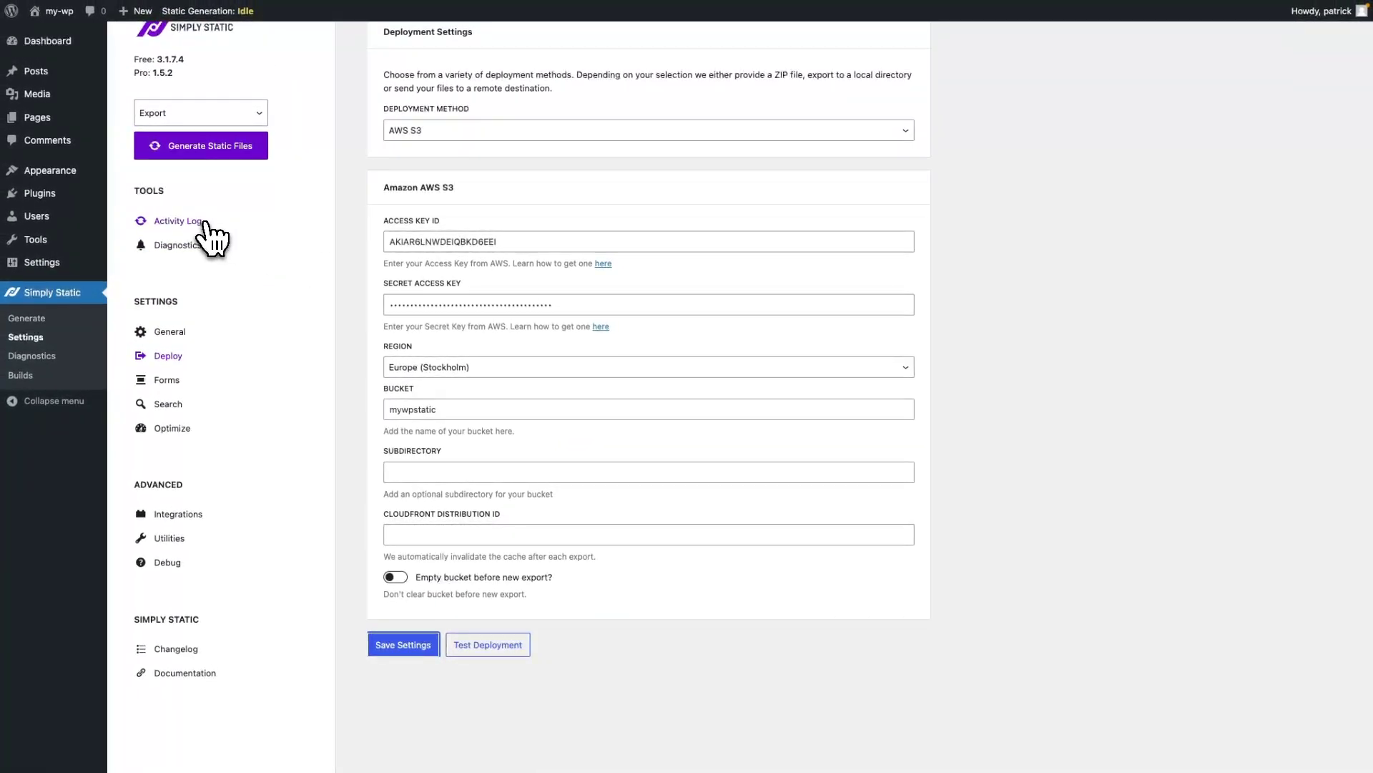
# Step: Open the Simply Static activity log and generate the static files as an export to the bucket
pyautogui.click(194, 221)
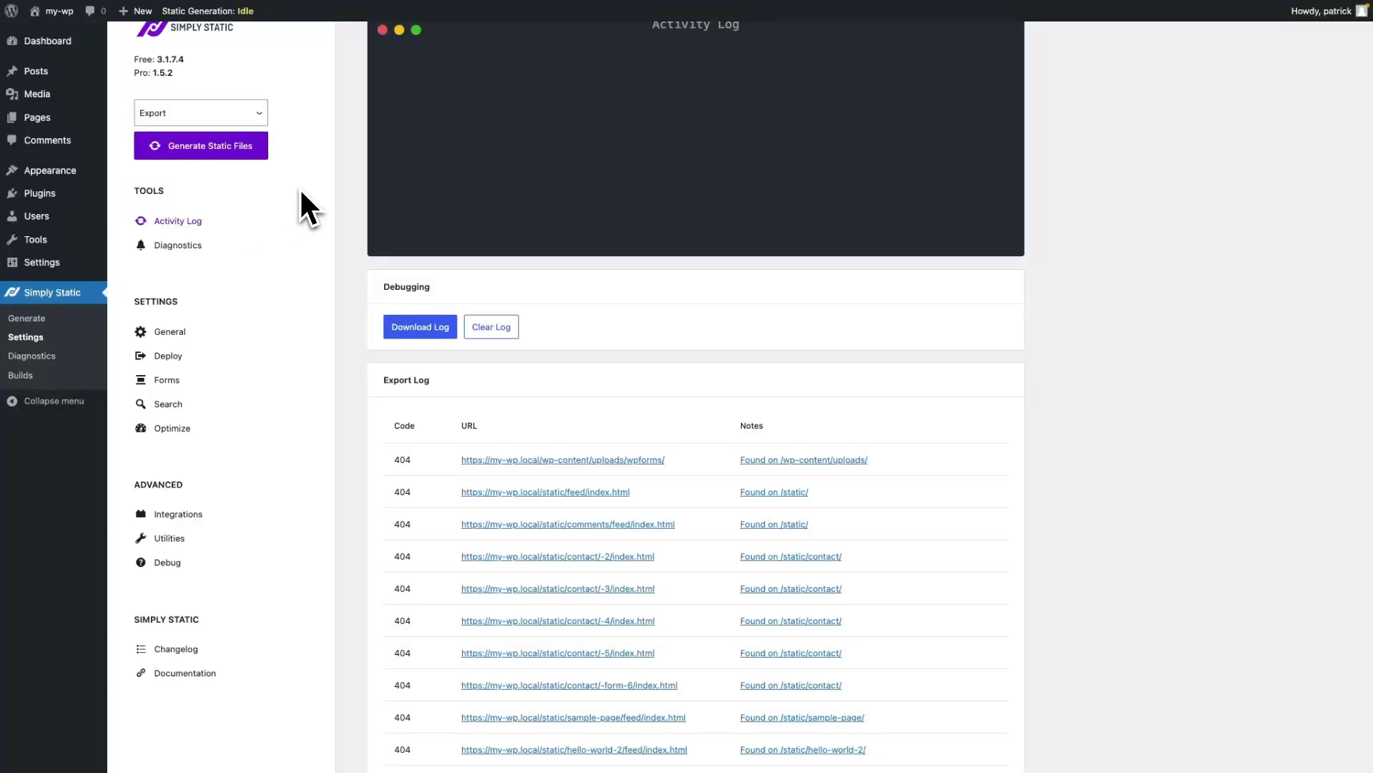
pyautogui.scroll(1, 337, 178)
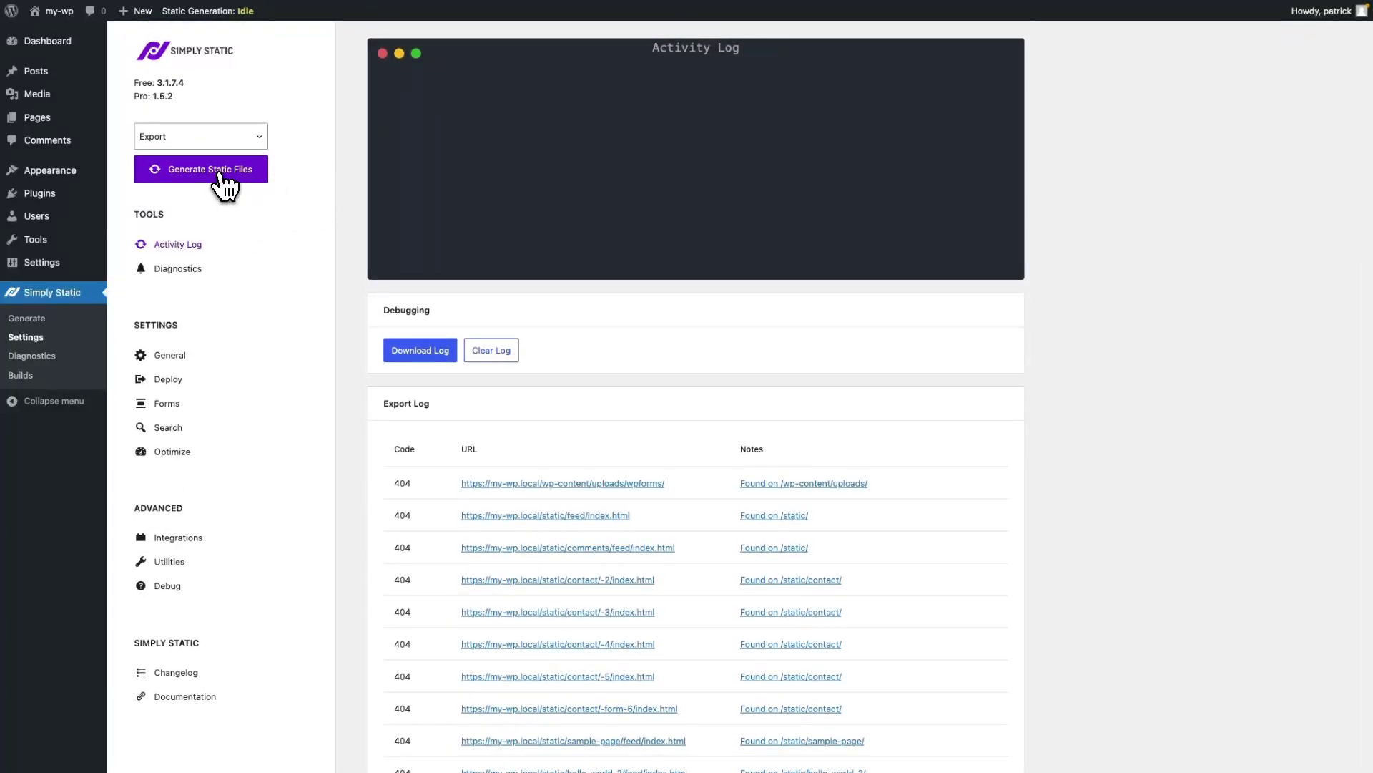
pyautogui.click(221, 174)
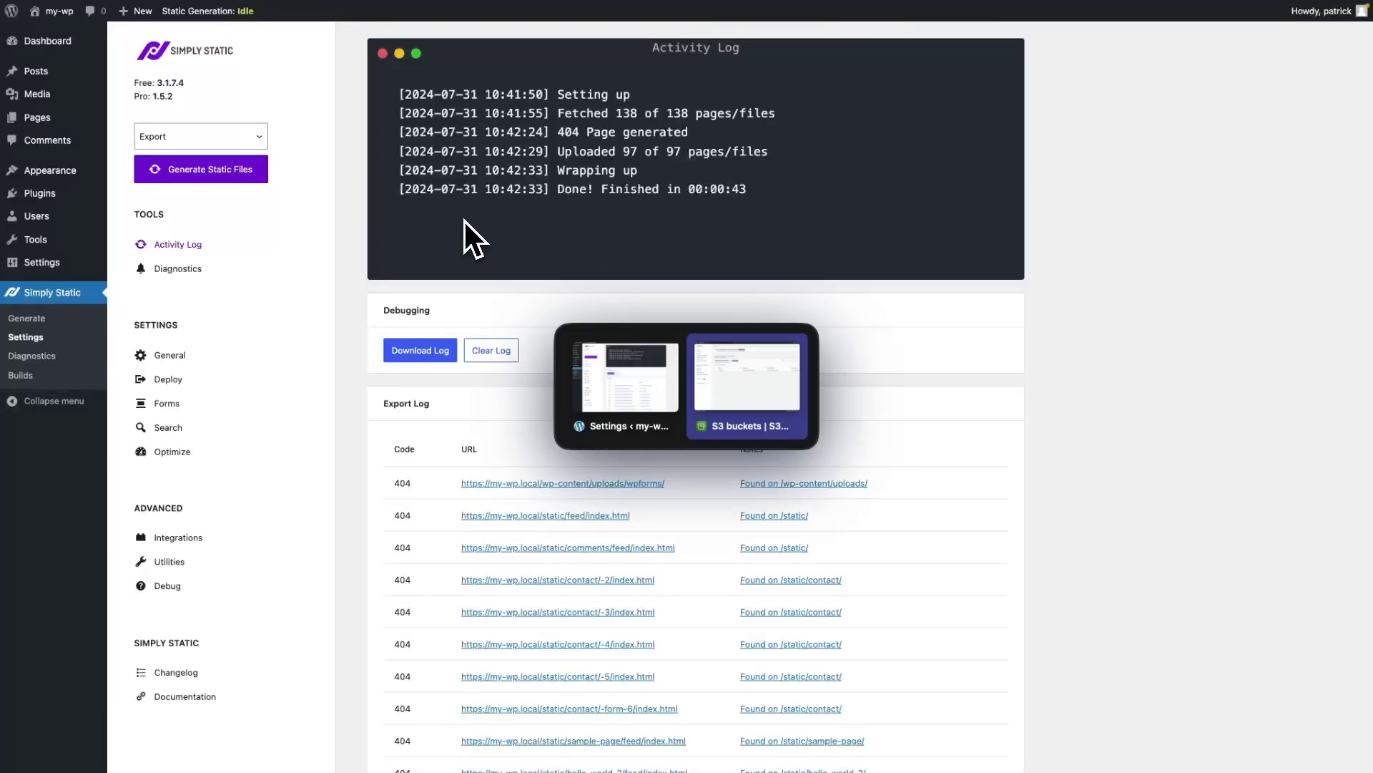
# Step: Switch to Amazon S3, open the mywpstatic bucket to check its objects, and go to the static website hosting section of its properties
pyautogui.press('super+Tab')
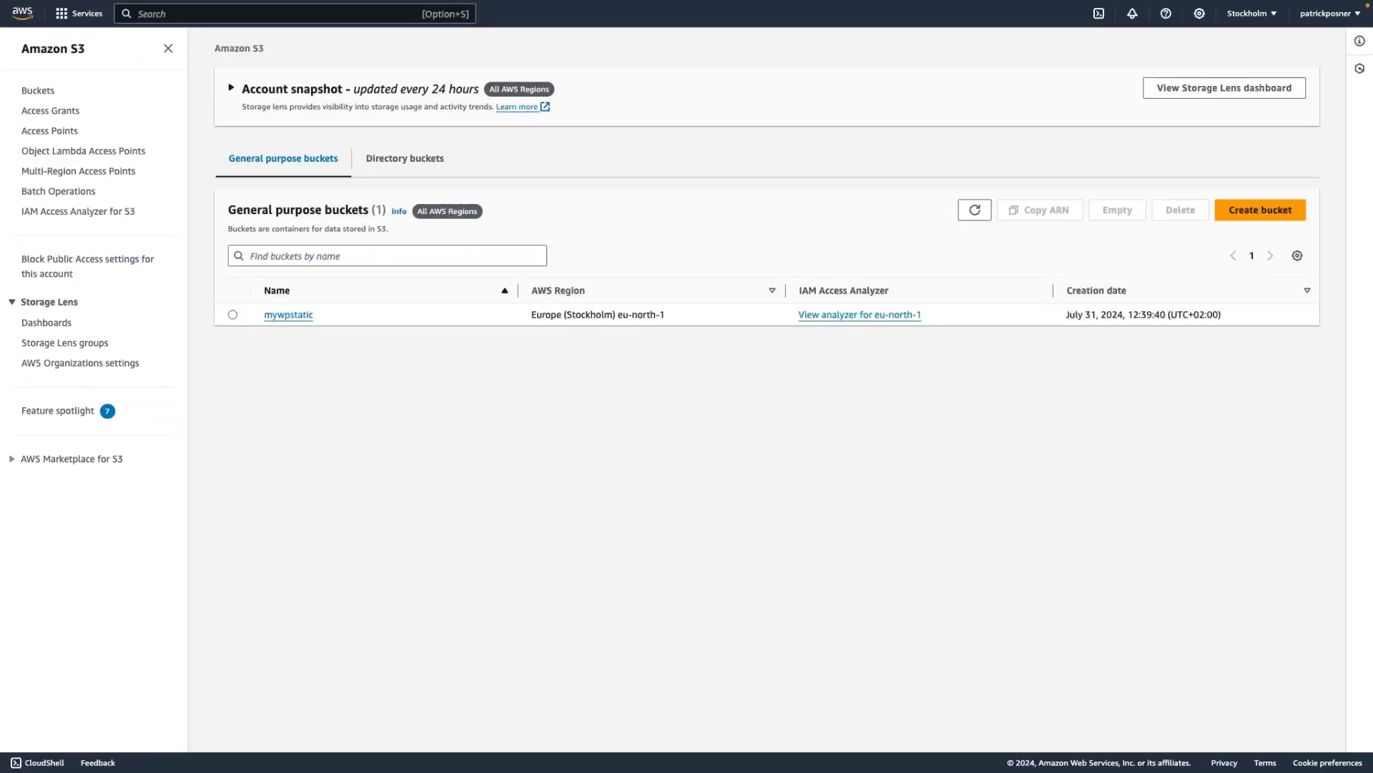
pyautogui.click(291, 316)
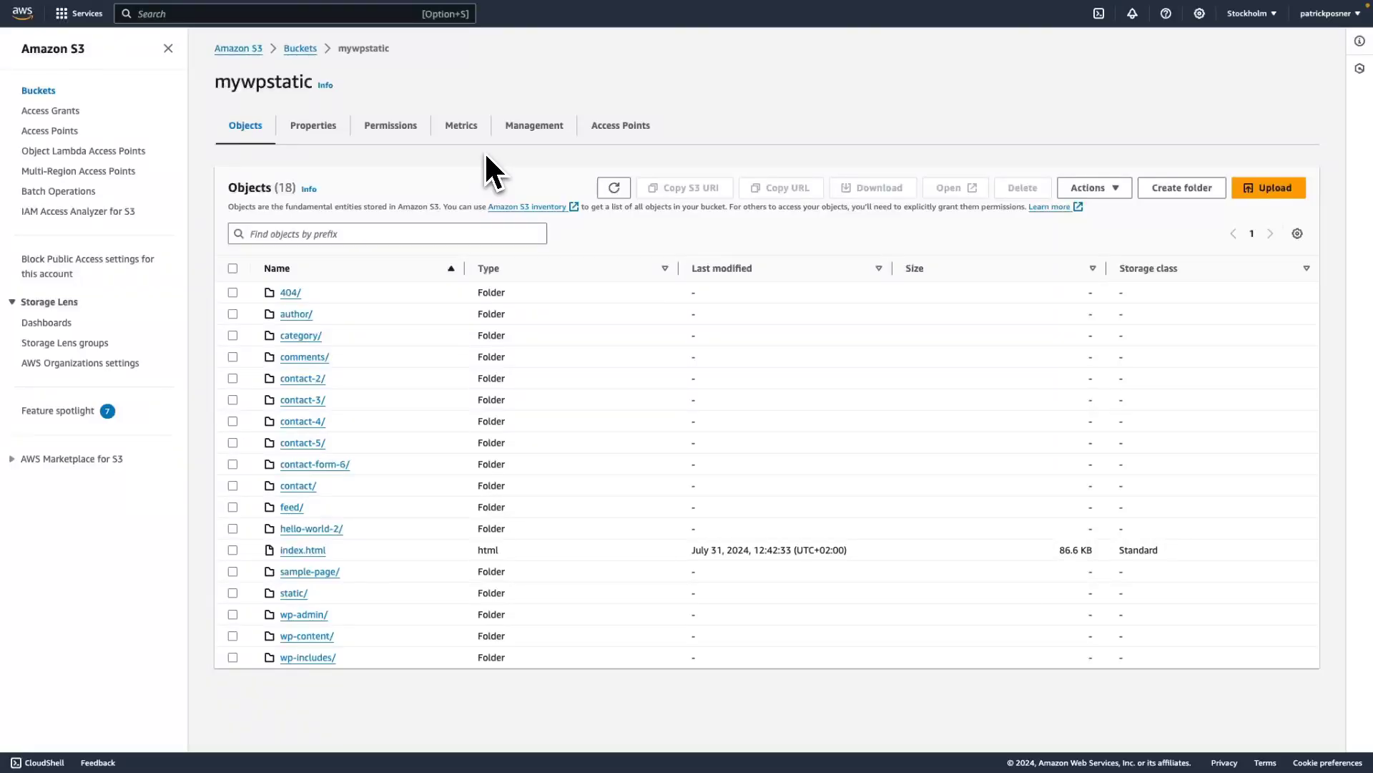
pyautogui.click(312, 128)
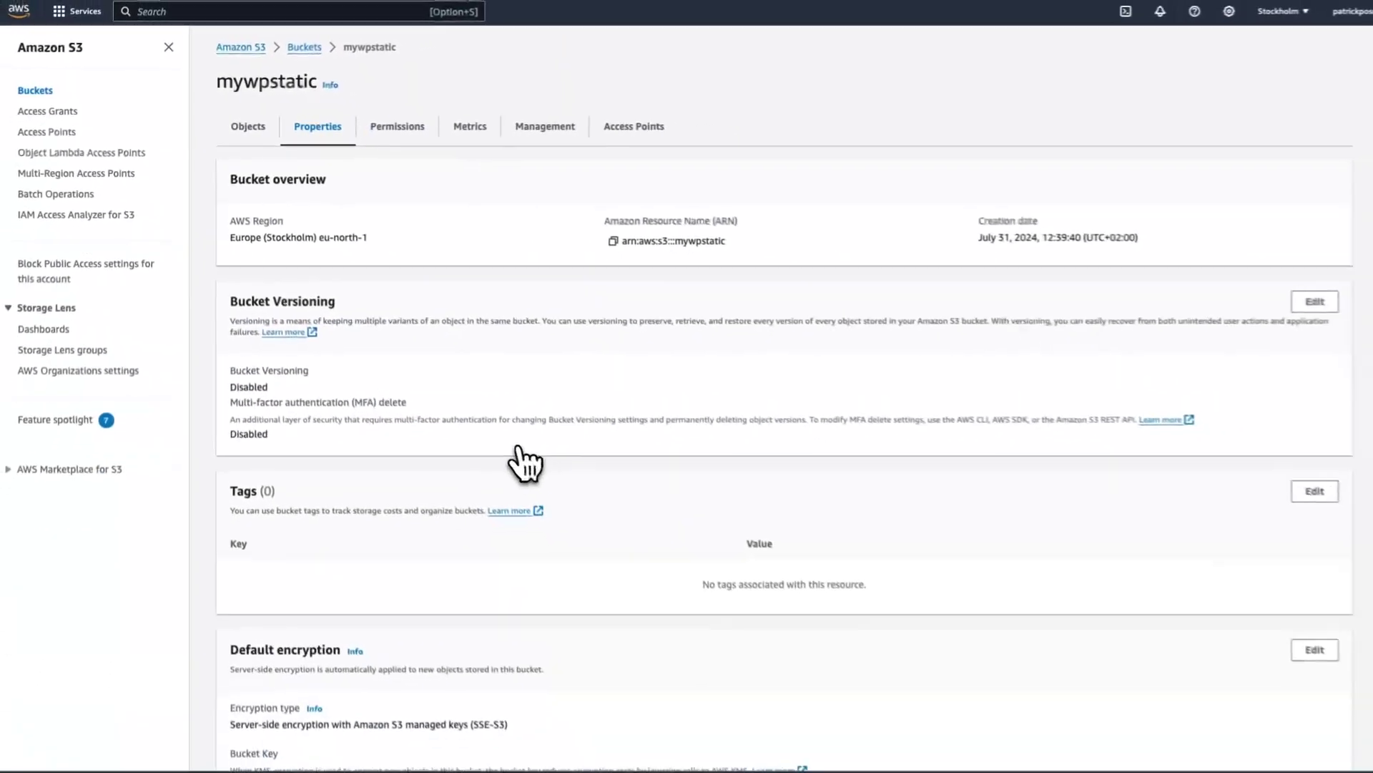
pyautogui.scroll(-7, 522, 462)
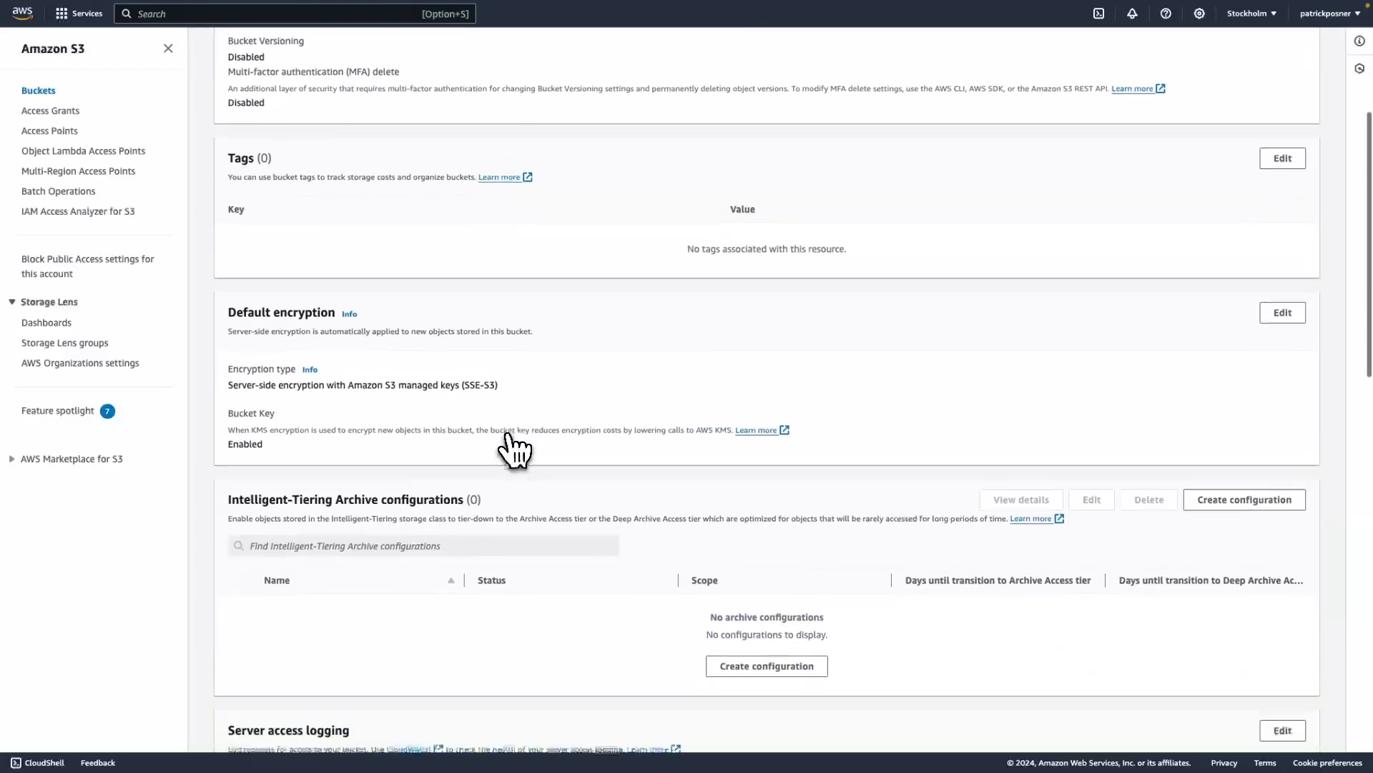
pyautogui.scroll(-8, 512, 450)
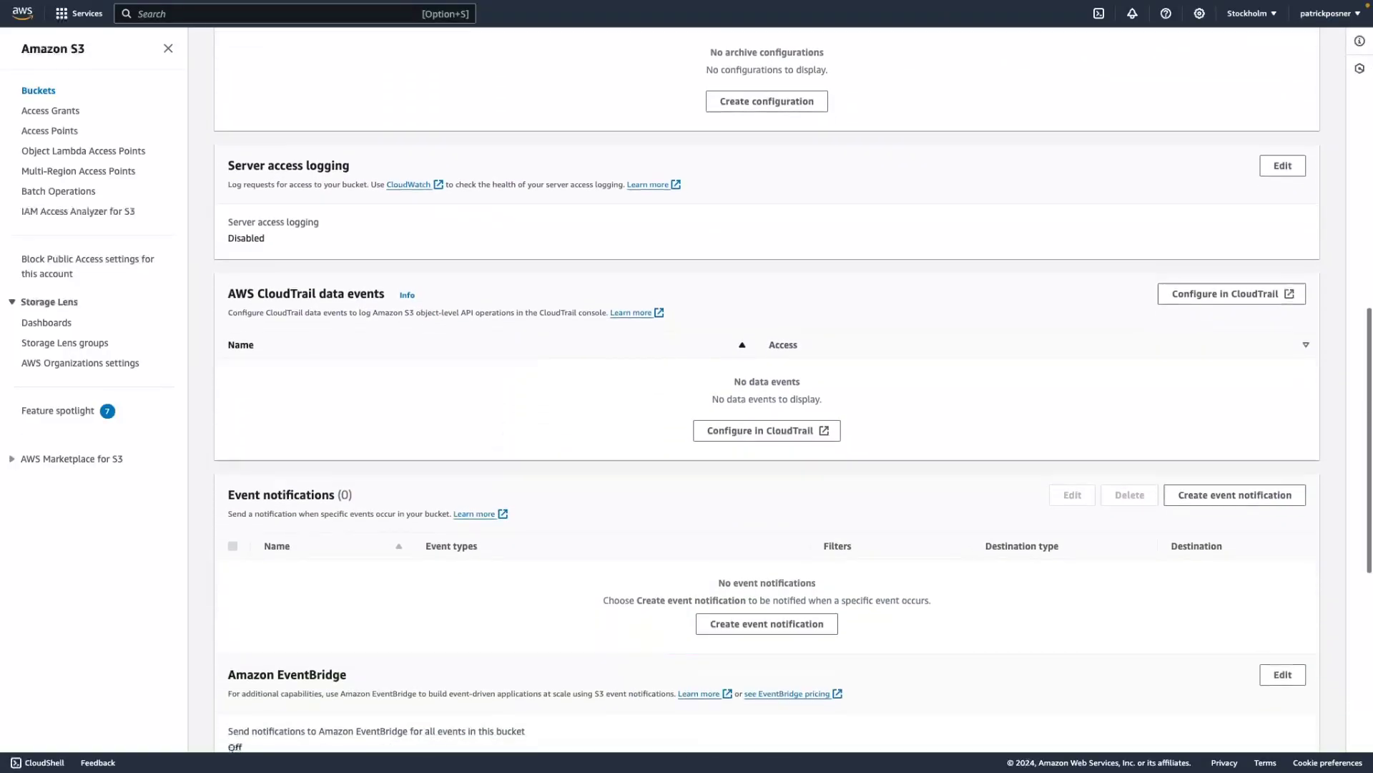
pyautogui.scroll(-7, 512, 447)
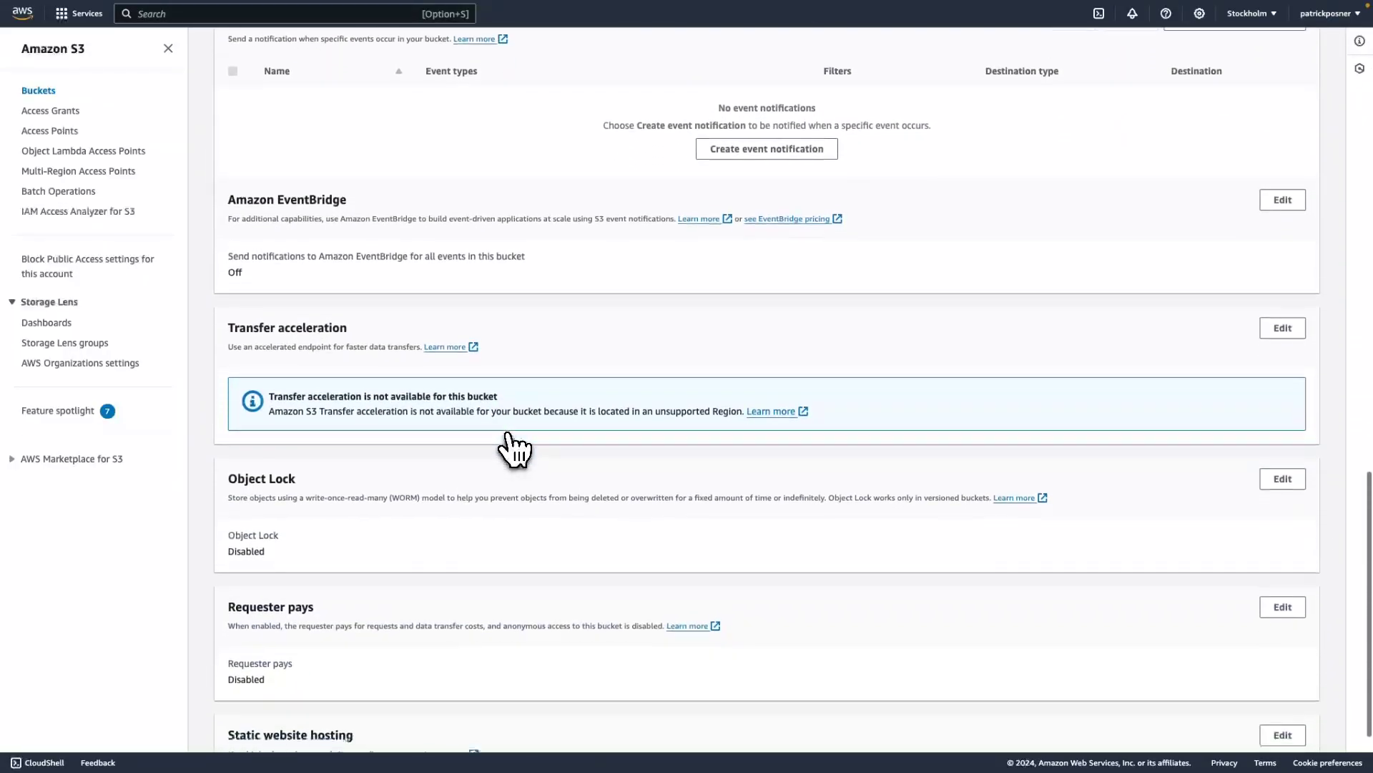
pyautogui.scroll(-2, 513, 449)
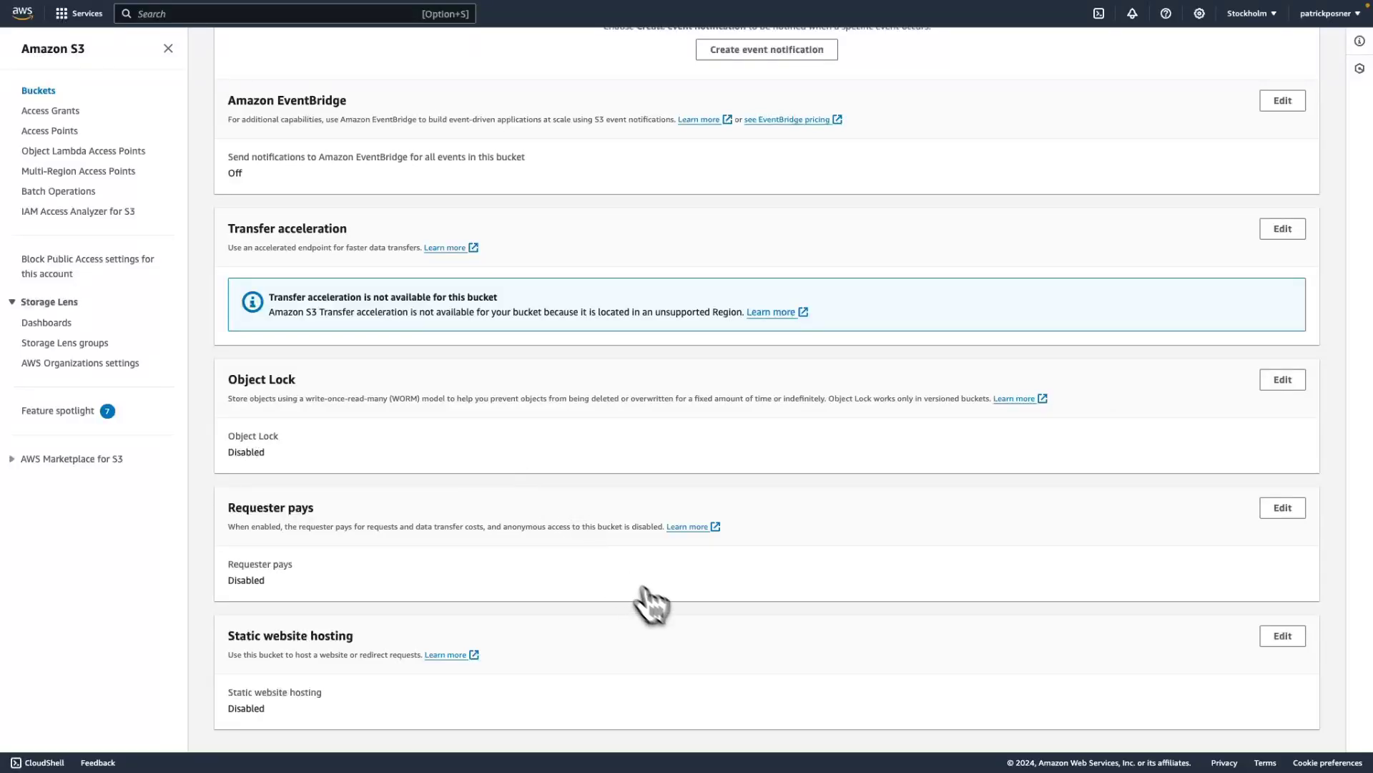